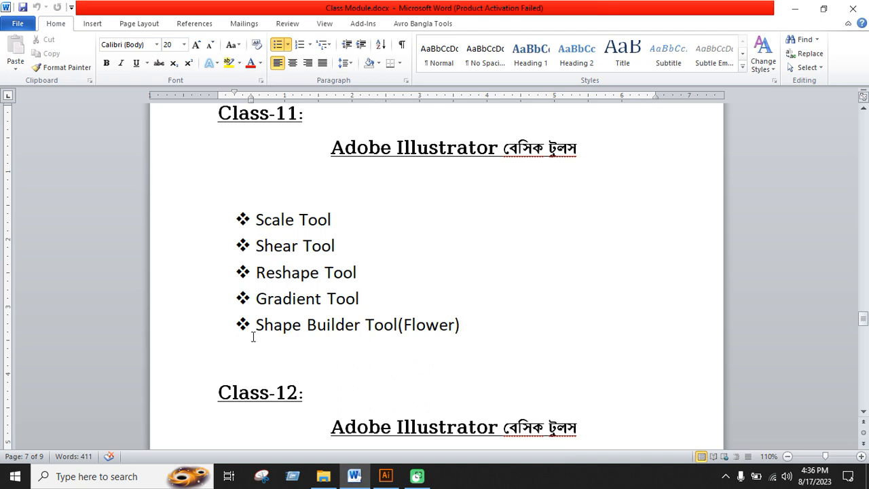
# Highlight the "Shape Builder Tool(Flower)" topic in the Class-11 outline and switch to Illustrator.
pyautogui.moveTo(257, 331); pyautogui.dragTo(461, 331)
pyautogui.click(461, 327)
pyautogui.click(385, 476)
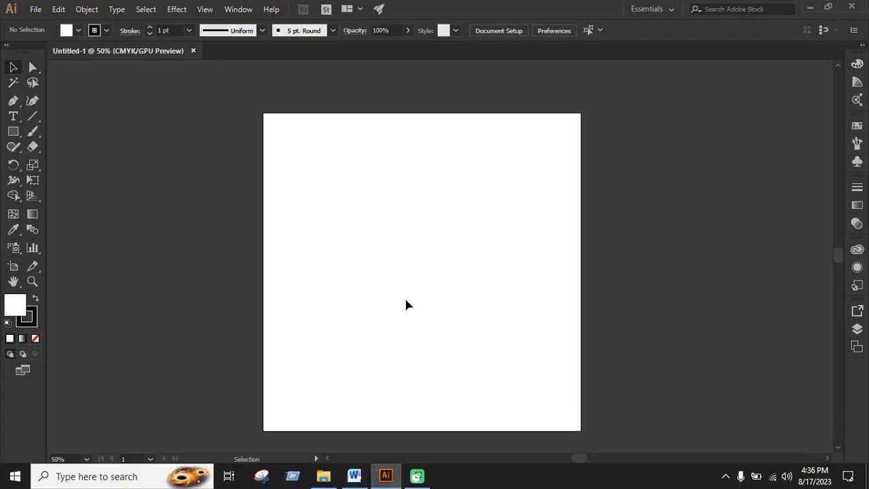
# Choose the Rectangle tool with no stroke and a red fill.
pyautogui.moveTo(56, 139); pyautogui.dragTo(72, 133)
pyautogui.click(107, 30)
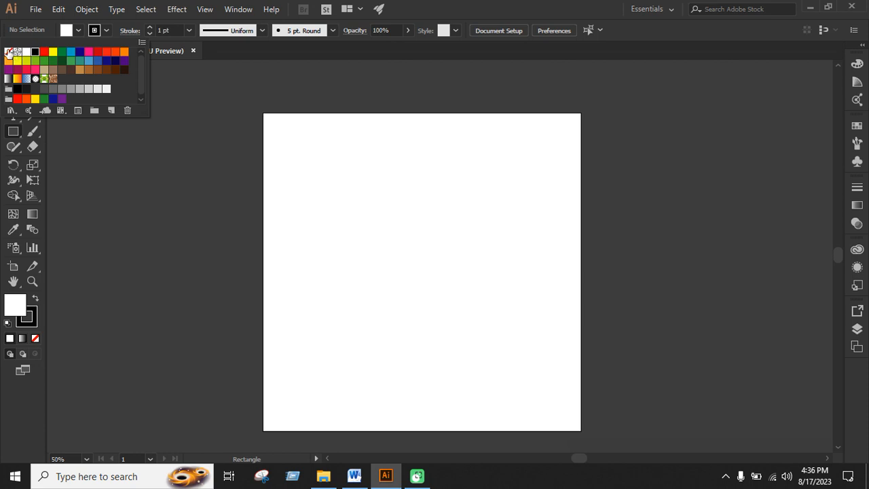
pyautogui.click(9, 54)
pyautogui.click(13, 136)
pyautogui.click(78, 30)
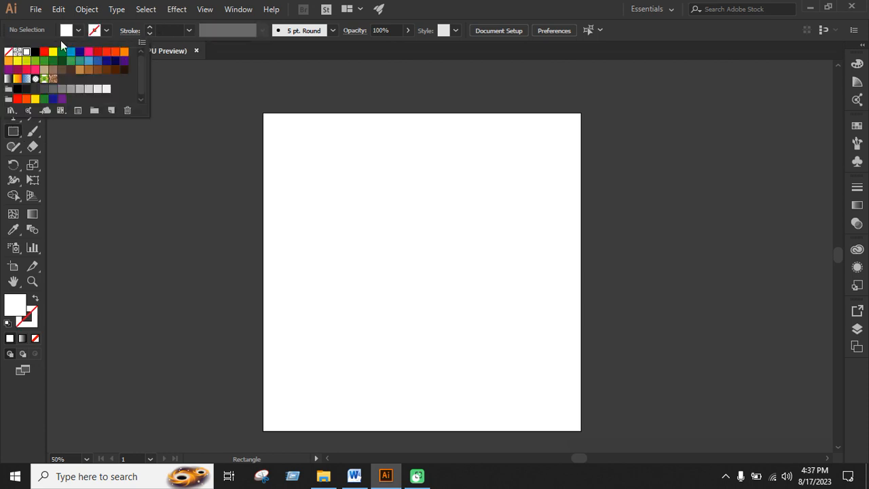
pyautogui.click(27, 53)
pyautogui.click(13, 132)
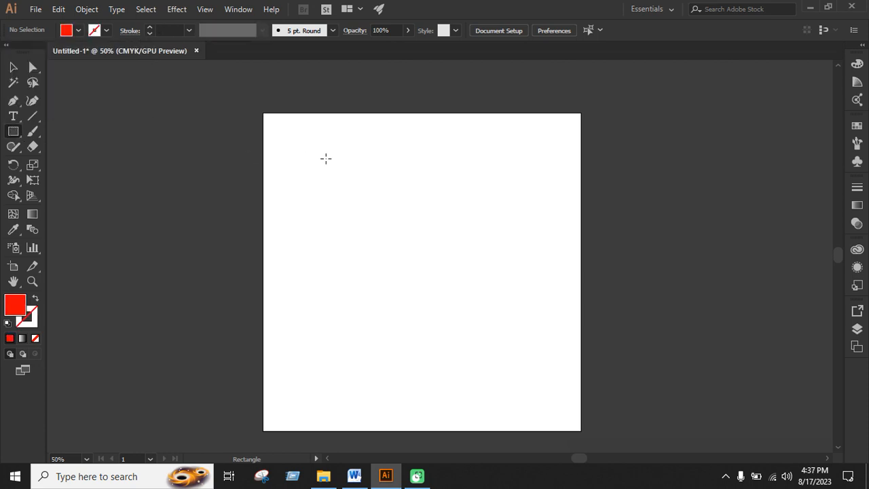
# Draw a red square about 259 × 259 px in the upper-left area of the artboard.
pyautogui.moveTo(309, 143); pyautogui.dragTo(391, 224)
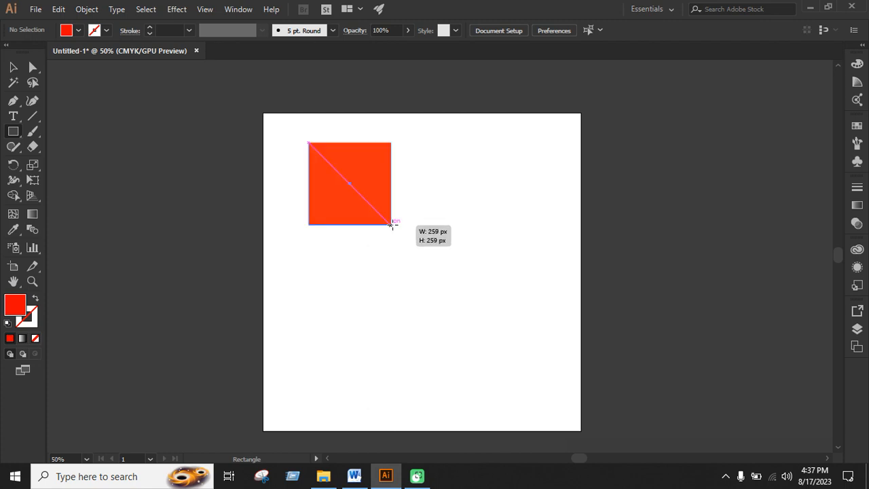
pyautogui.click(13, 67)
pyautogui.click(438, 196)
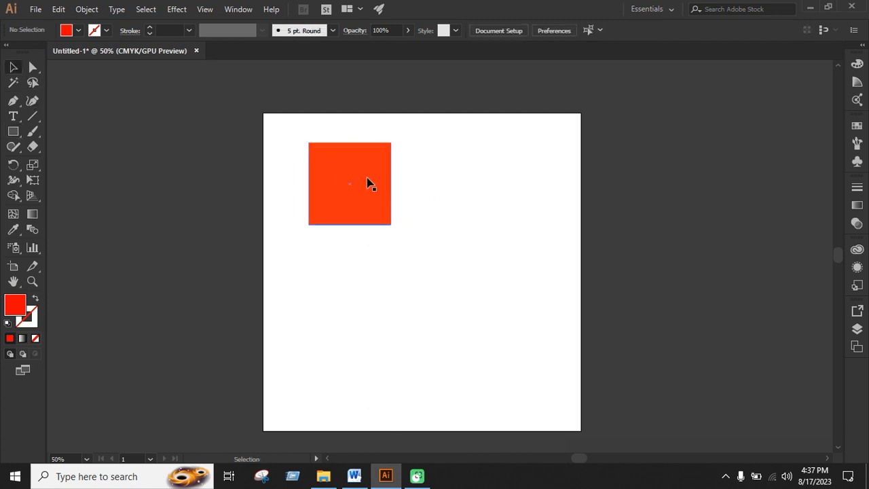
# Duplicate the red square twice diagonally down to the right, each copy overlapping the previous square's corner.
pyautogui.moveTo(369, 183); pyautogui.dragTo(458, 260)
pyautogui.click(464, 219)
pyautogui.click(459, 207)
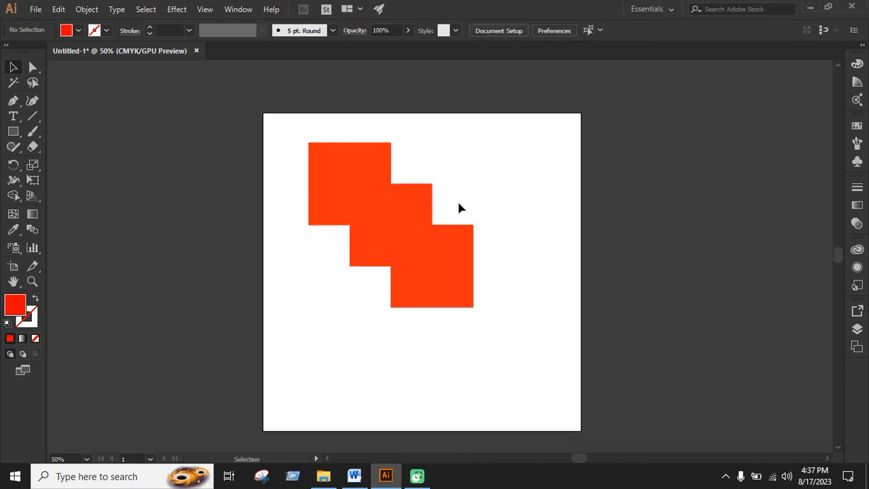
# Delete the lowest square and move the remaining two overlapping squares to the middle of the artboard.
pyautogui.moveTo(459, 208); pyautogui.dragTo(491, 292)
pyautogui.press('BackSpace')
pyautogui.moveTo(337, 133); pyautogui.dragTo(444, 277)
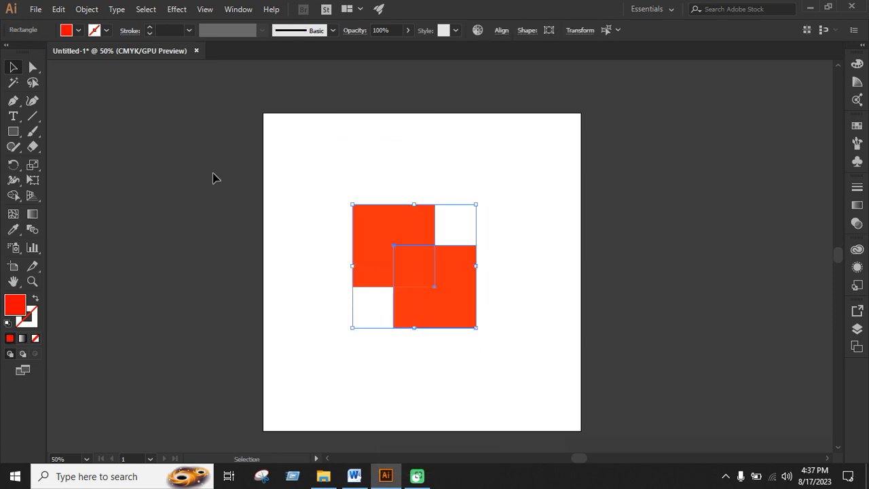
pyautogui.click(520, 221)
# Fill the front, lower-right square with blue and deselect it.
pyautogui.click(473, 271)
pyautogui.click(78, 30)
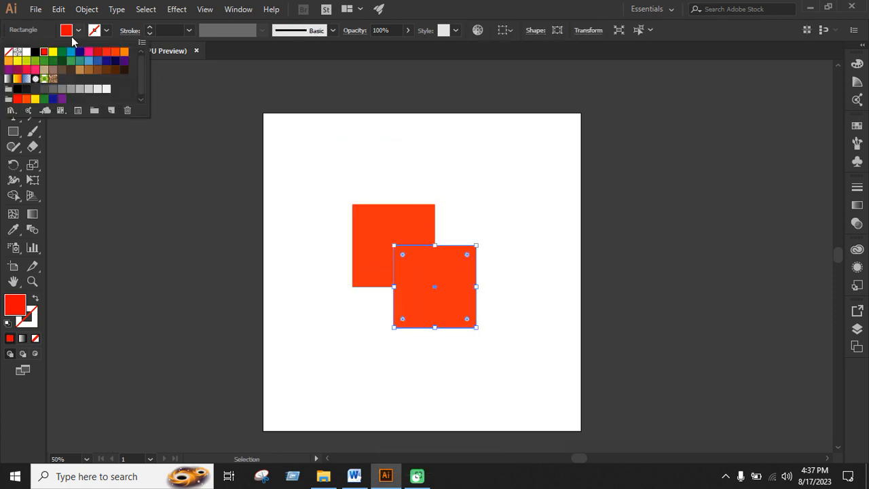
pyautogui.click(53, 51)
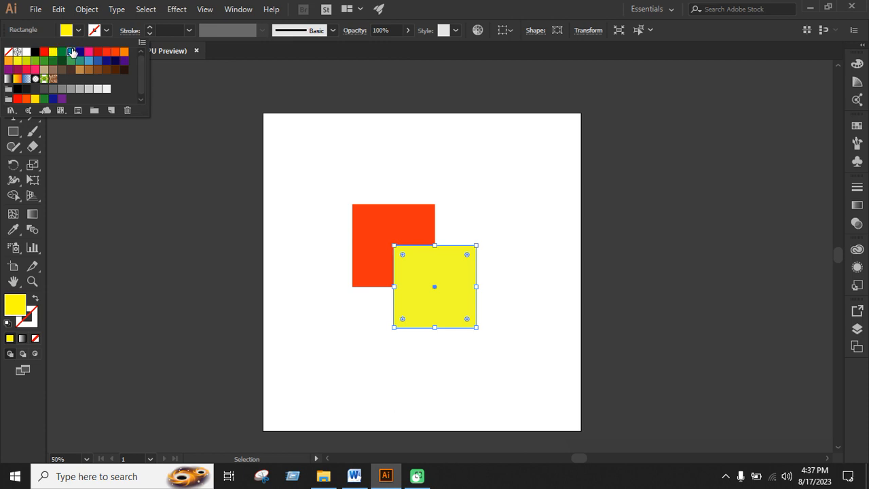
pyautogui.click(72, 53)
pyautogui.click(551, 195)
pyautogui.click(549, 195)
pyautogui.click(429, 276)
pyautogui.click(507, 224)
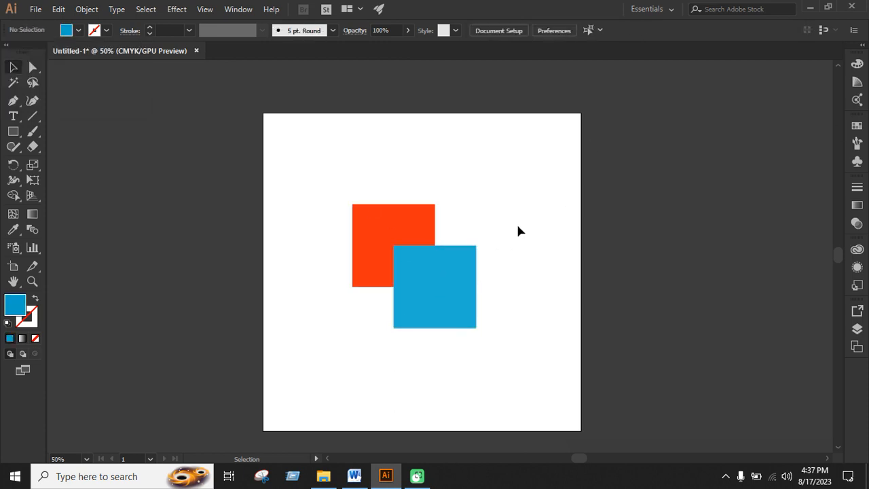
pyautogui.moveTo(438, 290); pyautogui.dragTo(498, 243)
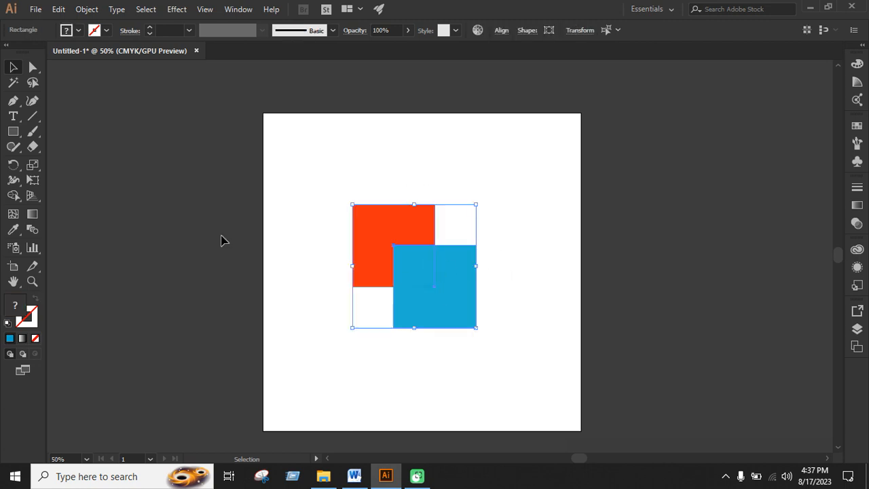
pyautogui.moveTo(12, 198); pyautogui.dragTo(59, 199)
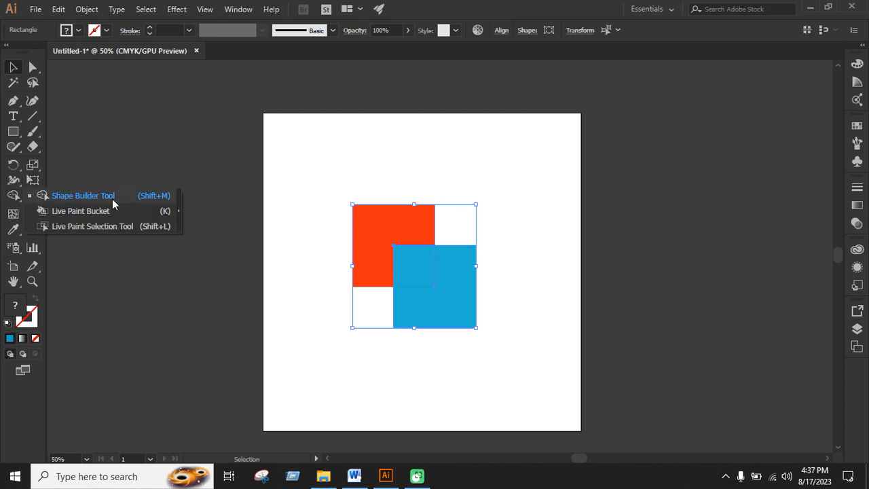
pyautogui.moveTo(112, 199); pyautogui.dragTo(114, 195)
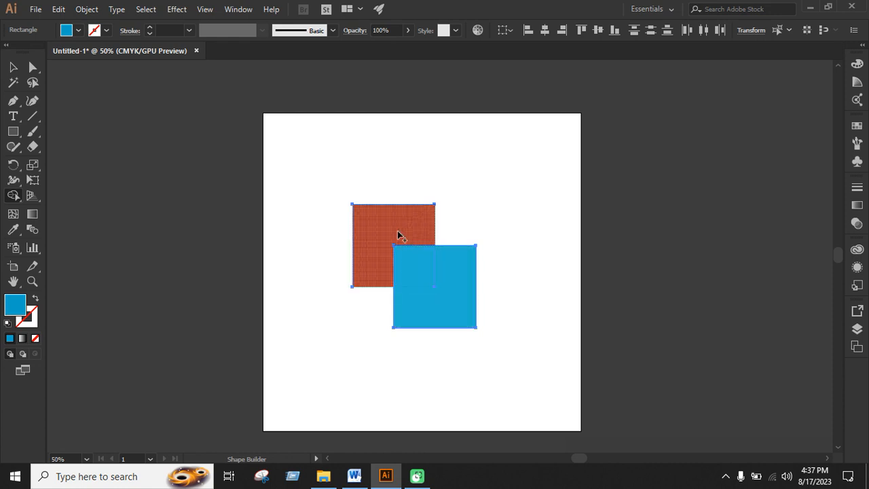
pyautogui.click(13, 67)
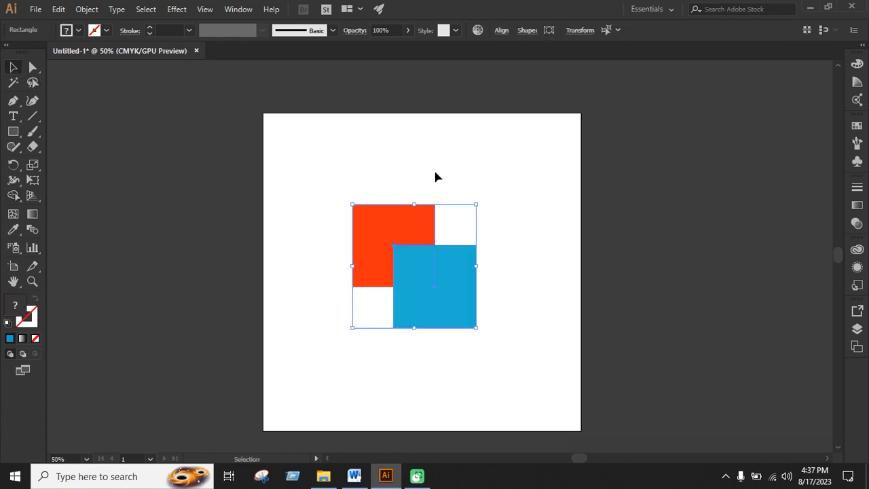
pyautogui.click(435, 177)
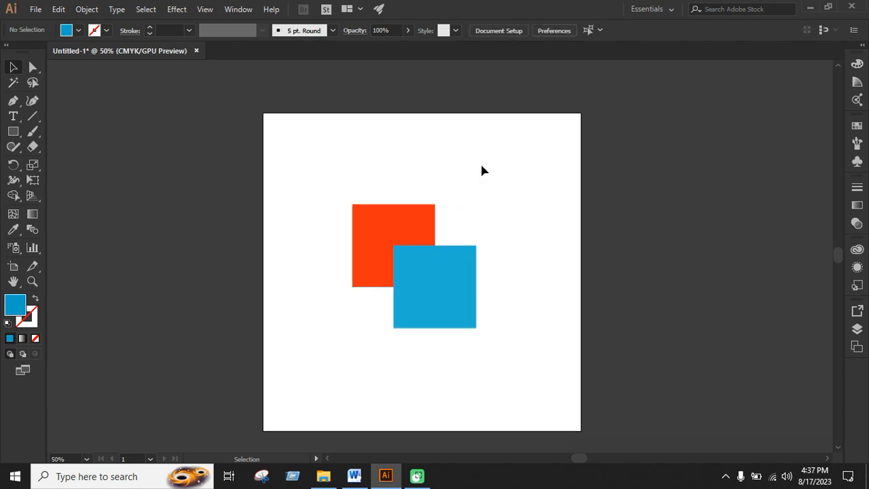
# Merge the red and blue squares into a single blue shape with the Shape Builder tool, and undo the merge.
pyautogui.moveTo(351, 156); pyautogui.dragTo(428, 303)
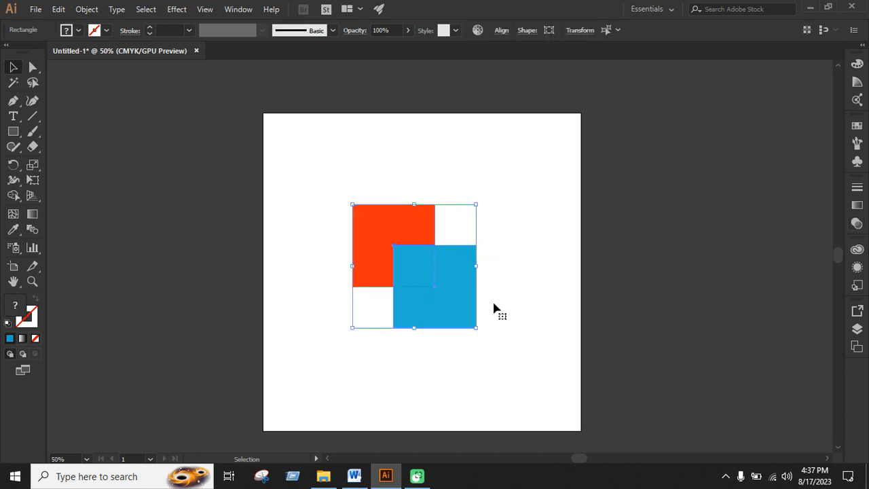
pyautogui.click(13, 195)
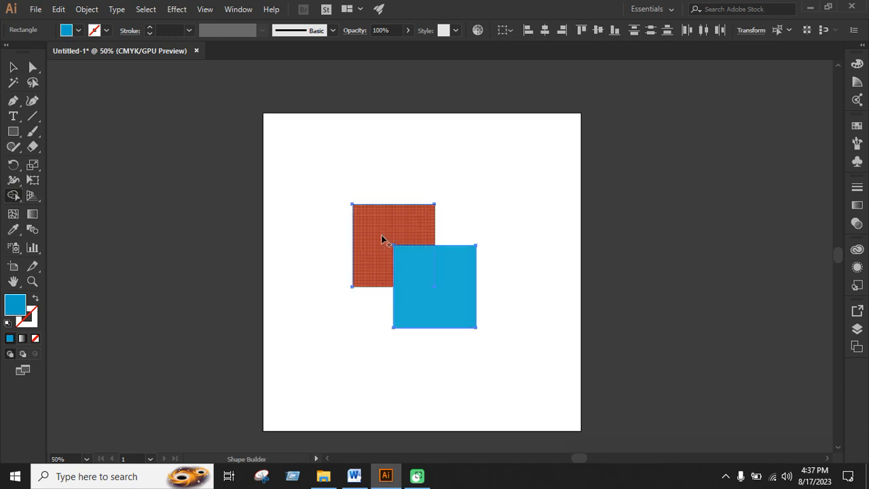
pyautogui.moveTo(375, 225); pyautogui.dragTo(447, 301)
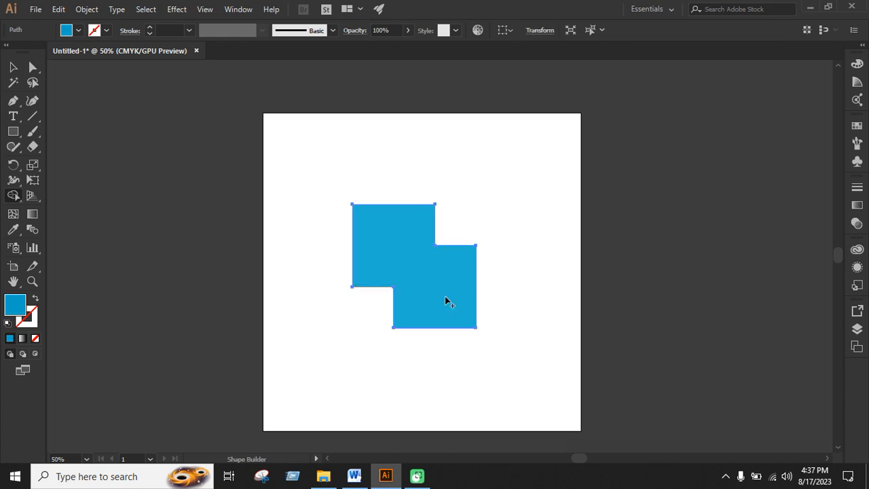
pyautogui.click(13, 68)
pyautogui.click(478, 227)
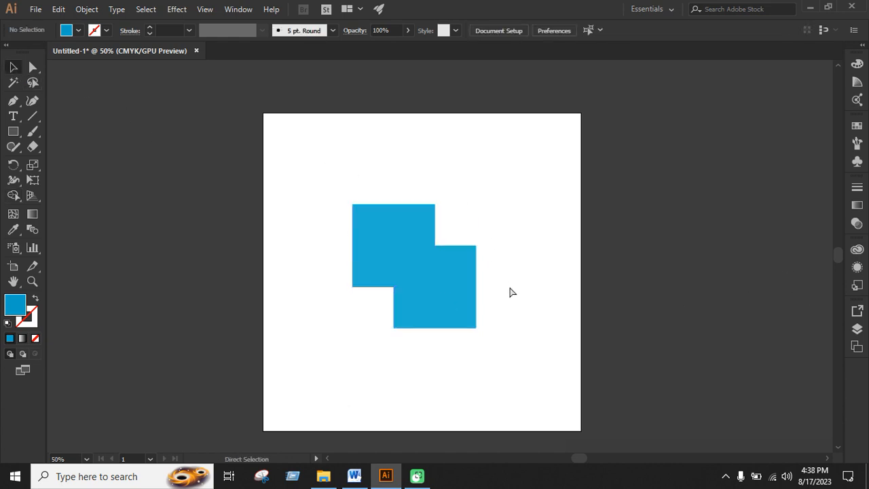
pyautogui.hotkey('ctrl', 'z')
pyautogui.hotkey('ctrl', 'z')
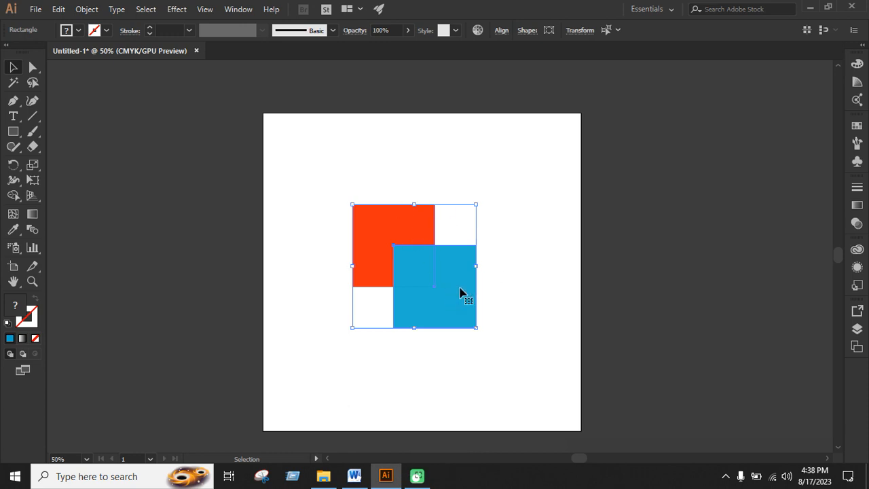
# Repeat the Shape Builder merge from the red square across to the blue one, and undo it.
pyautogui.click(14, 195)
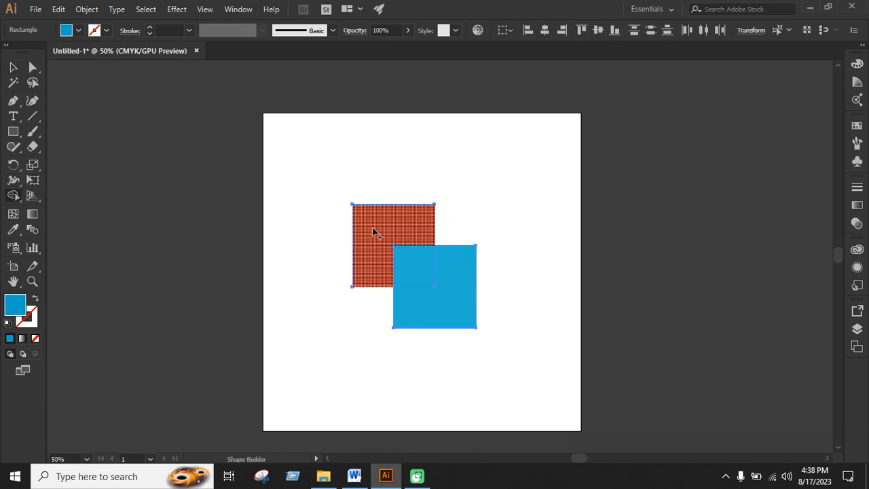
pyautogui.moveTo(372, 232); pyautogui.dragTo(456, 292)
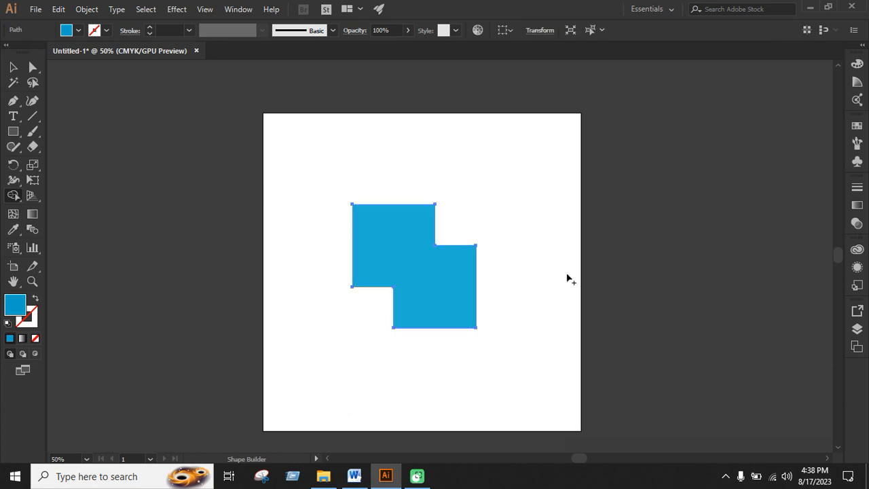
pyautogui.hotkey('ctrl', 'z')
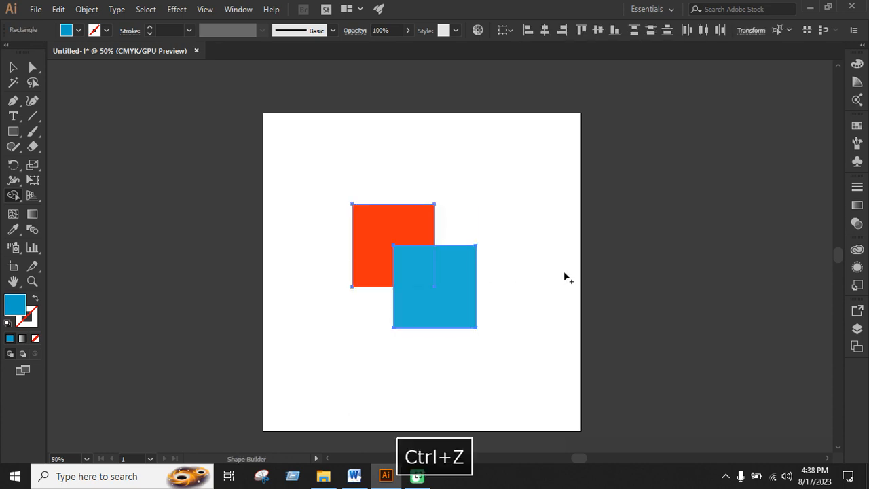
# Remove the squares' overlap area with the Shape Builder tool and move the blue L-shaped remainder down to the right.
pyautogui.keyDown('alt'); pyautogui.click(416, 266); pyautogui.keyUp('alt')
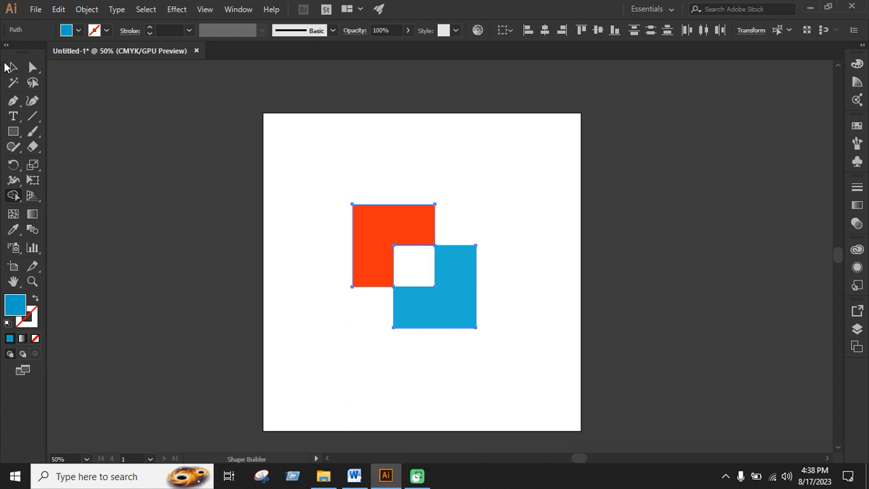
pyautogui.click(13, 67)
pyautogui.click(486, 253)
pyautogui.moveTo(472, 278); pyautogui.dragTo(523, 358)
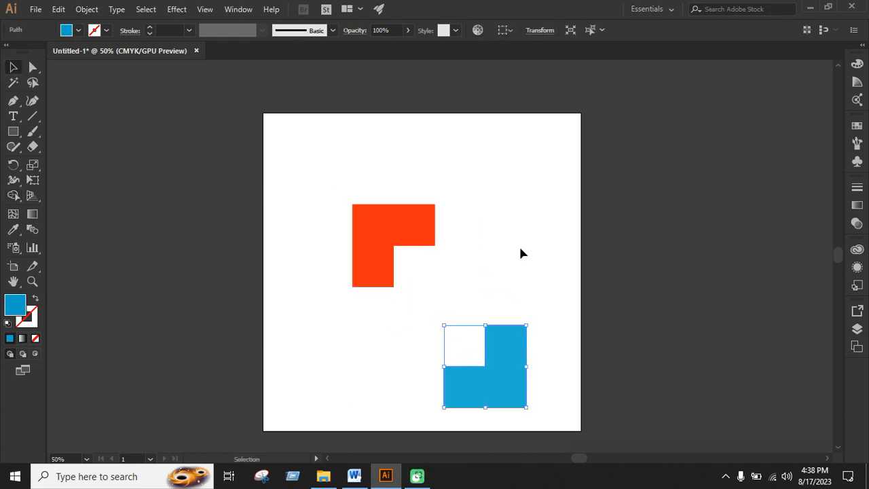
# Undo the move of the blue piece and the removal of the overlap area.
pyautogui.hotkey('ctrl', 'z')
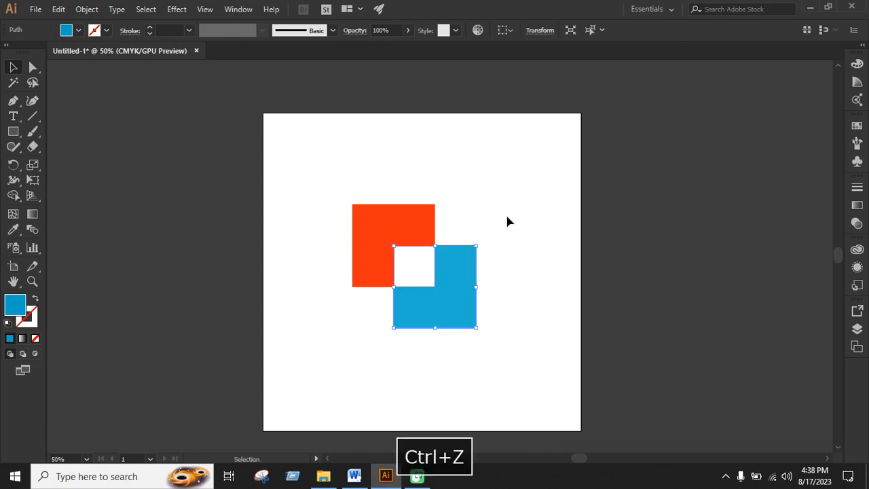
pyautogui.hotkey('ctrl', 'z')
pyautogui.hotkey('ctrl', 'z')
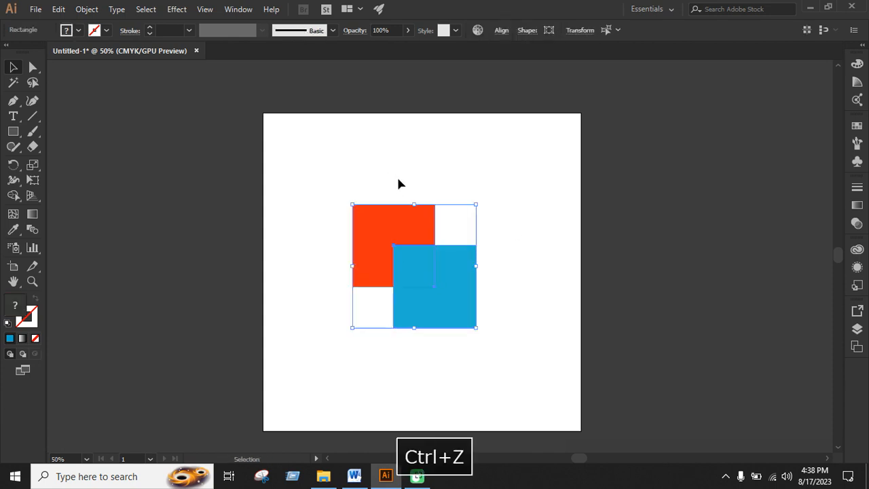
# Select both squares, remove the blue area outside the overlap with the Shape Builder tool, and undo the removal.
pyautogui.click(398, 183)
pyautogui.moveTo(377, 194); pyautogui.dragTo(490, 324)
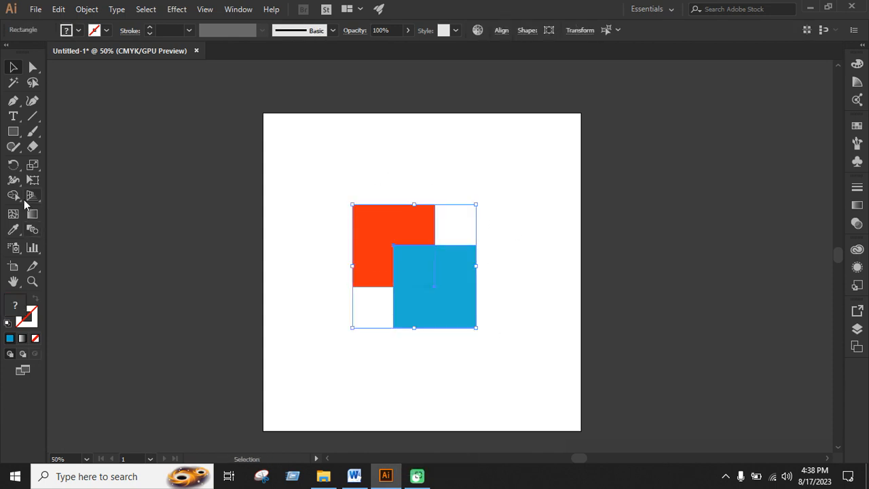
pyautogui.click(15, 195)
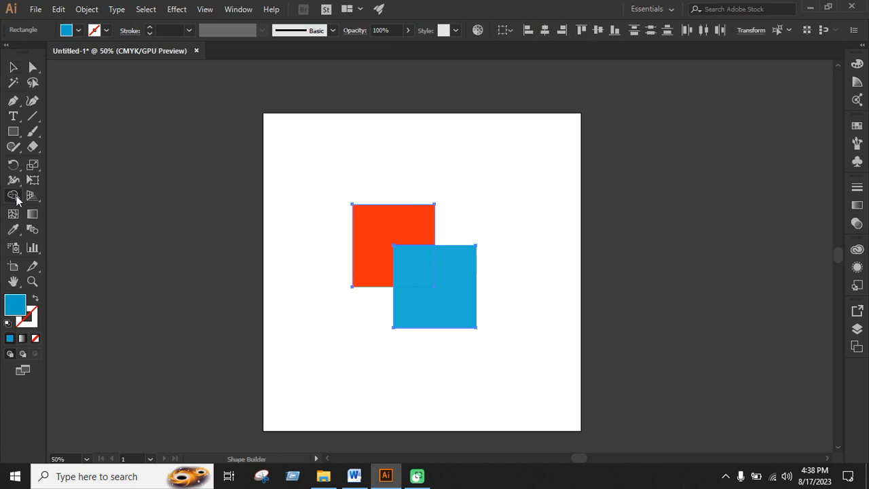
pyautogui.keyDown('alt'); pyautogui.click(464, 299); pyautogui.keyUp('alt')
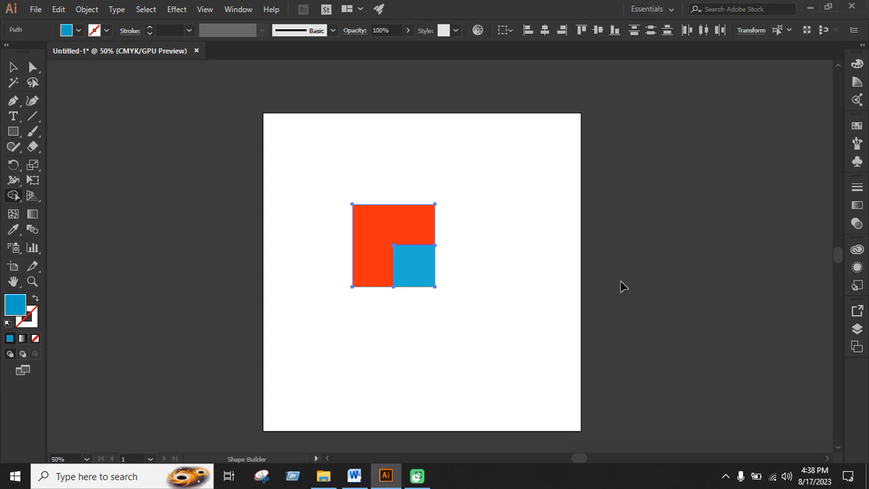
pyautogui.hotkey('ctrl', 'z')
# Remove the red area together with the overlap using the Shape Builder tool, and undo the removal.
pyautogui.moveTo(425, 265); pyautogui.dragTo(359, 195)
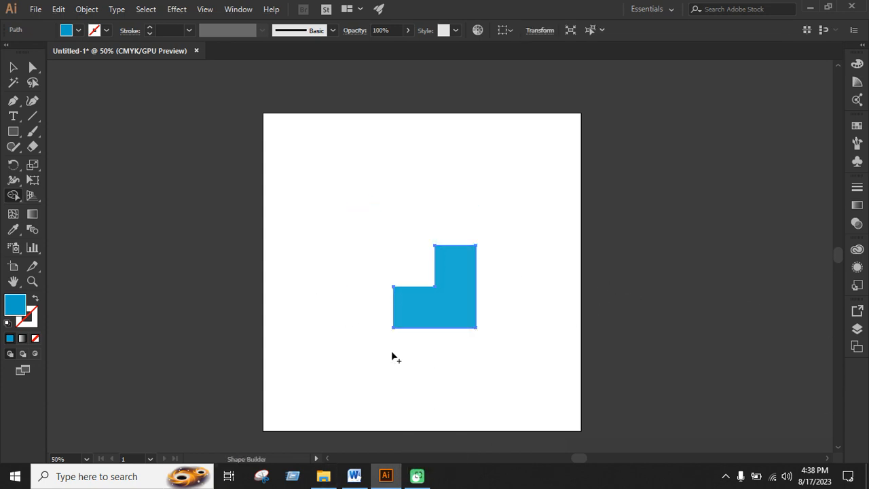
pyautogui.press('v')
pyautogui.hotkey('ctrl', 'z')
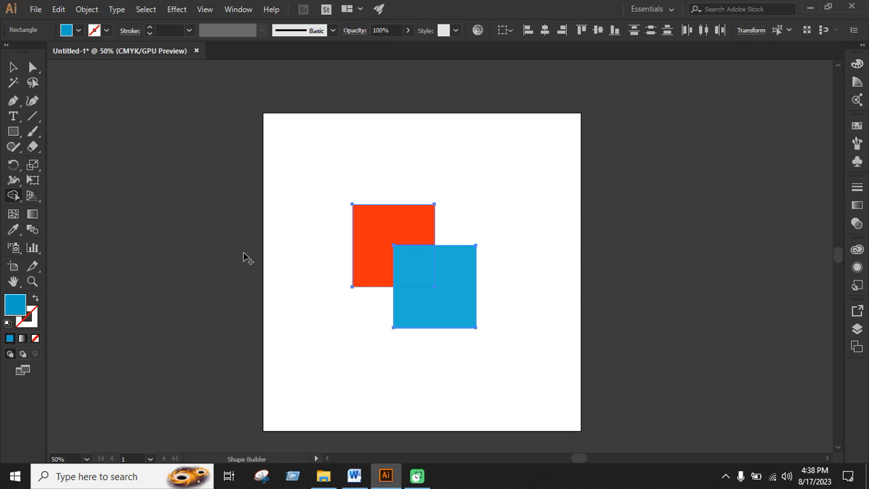
# Select both squares and move them off the artboard to its right side.
pyautogui.click(13, 66)
pyautogui.moveTo(374, 167); pyautogui.dragTo(506, 347)
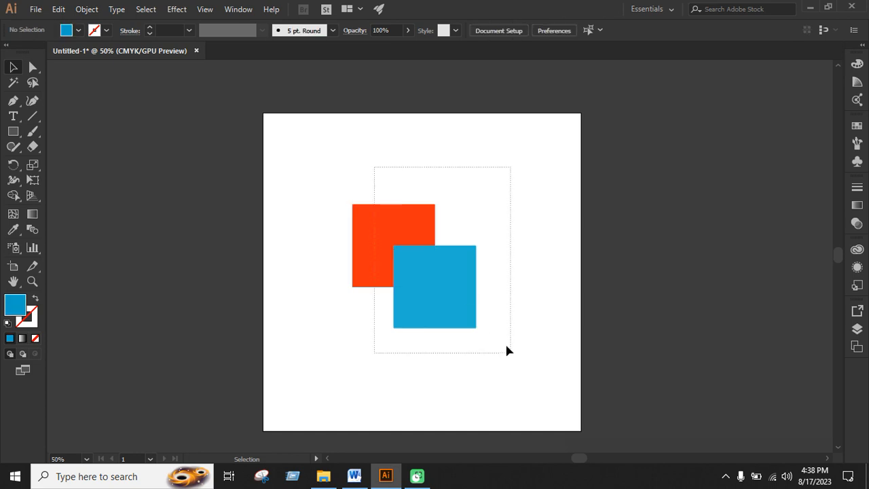
pyautogui.moveTo(461, 288); pyautogui.dragTo(700, 290)
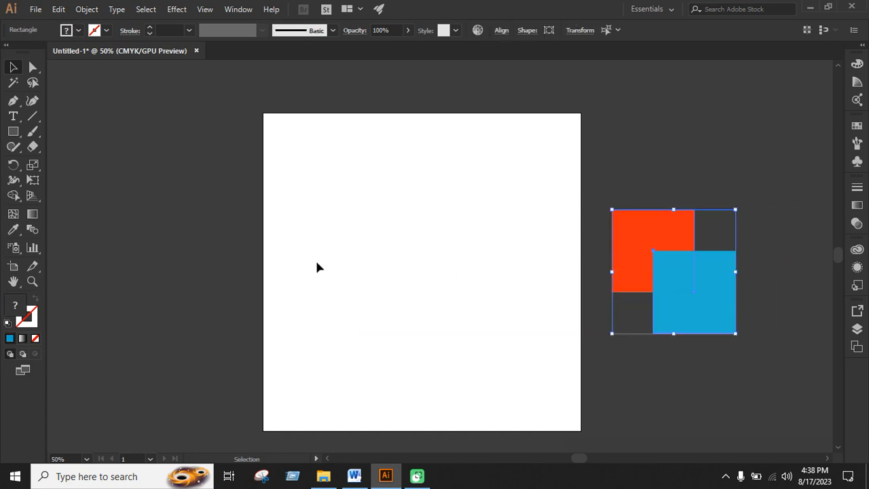
# Draw a circle about 166 px in diameter in the upper half of the artboard with the Ellipse tool.
pyautogui.rightClick(13, 131)
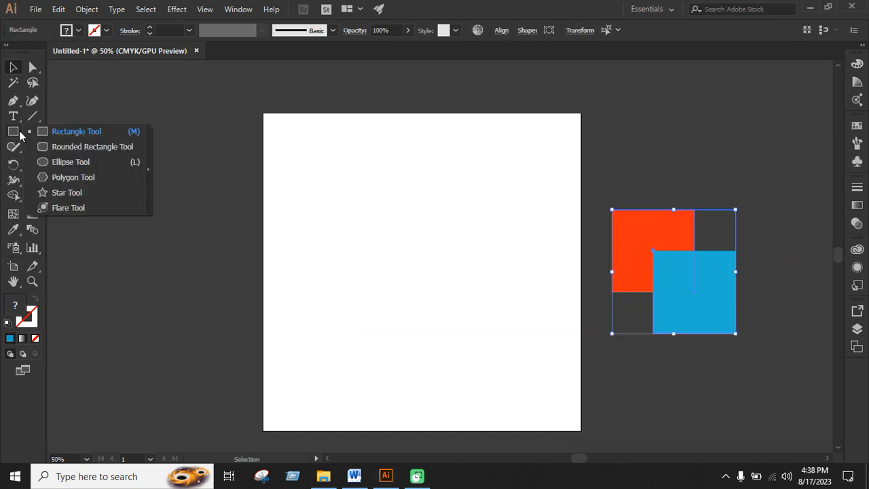
pyautogui.click(68, 162)
pyautogui.moveTo(391, 193); pyautogui.dragTo(417, 218)
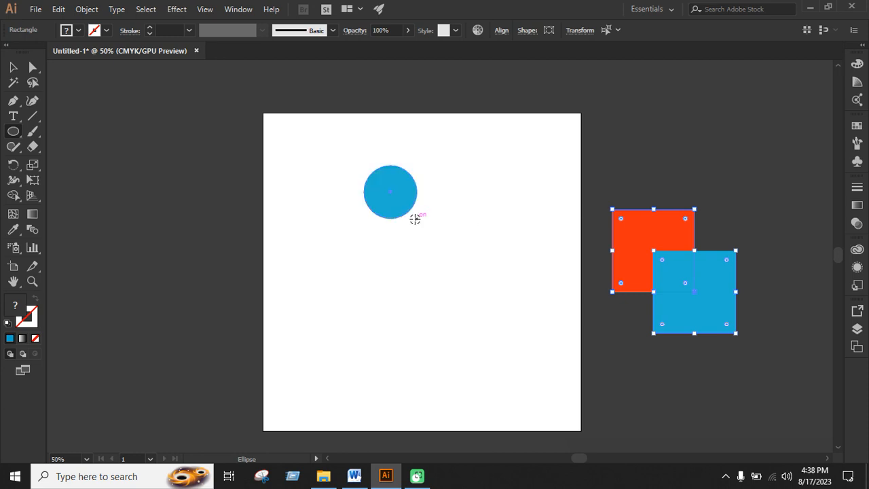
pyautogui.click(13, 67)
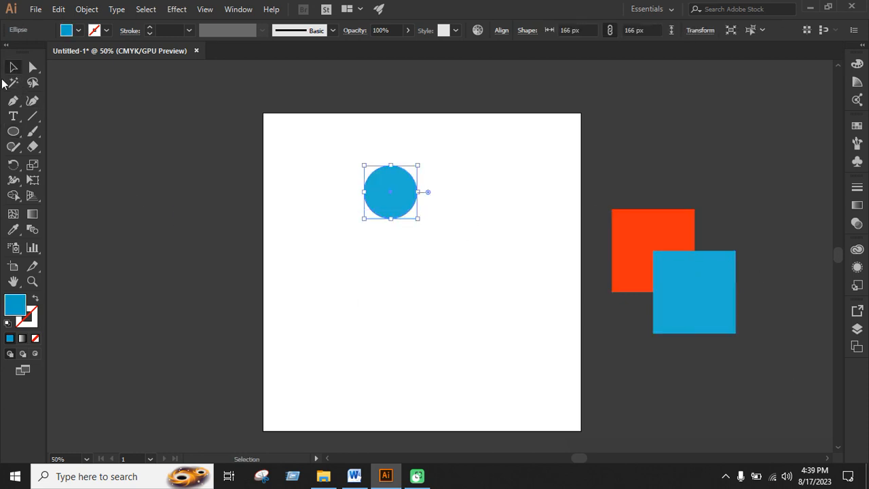
# Duplicate the circle to form a two-by-two grid of circles that touch each other.
pyautogui.click(508, 265)
pyautogui.moveTo(416, 197); pyautogui.dragTo(442, 247)
pyautogui.click(505, 164)
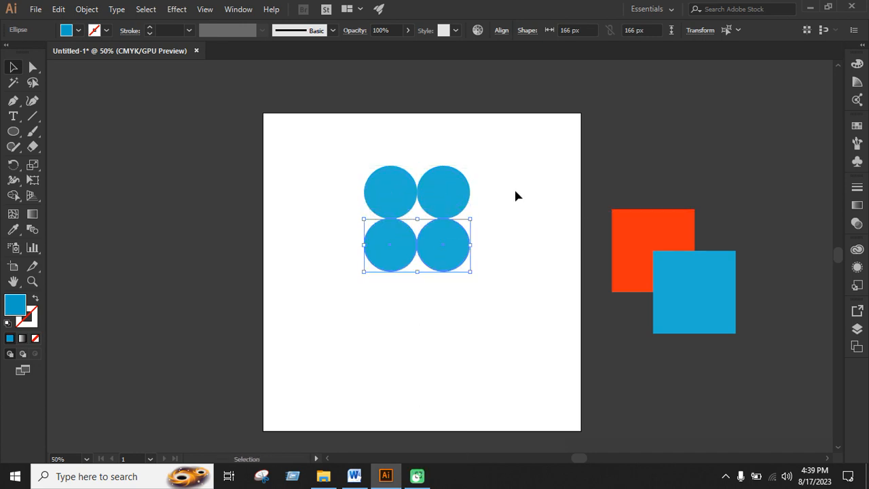
pyautogui.click(514, 189)
# Select the four circles and merge them, including the gap at their centre, into one shape with the Shape Builder tool.
pyautogui.moveTo(365, 148); pyautogui.dragTo(453, 290)
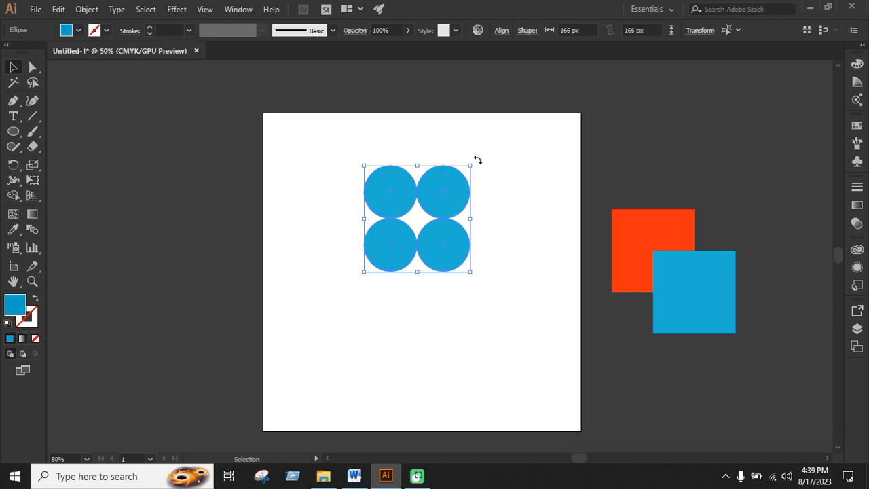
pyautogui.click(365, 129)
pyautogui.moveTo(360, 136); pyautogui.dragTo(492, 329)
pyautogui.click(15, 196)
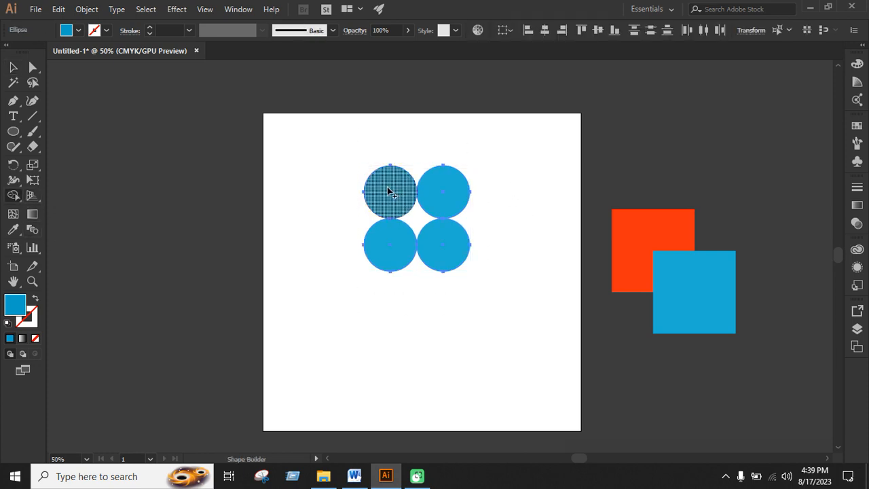
pyautogui.moveTo(387, 187); pyautogui.dragTo(443, 246)
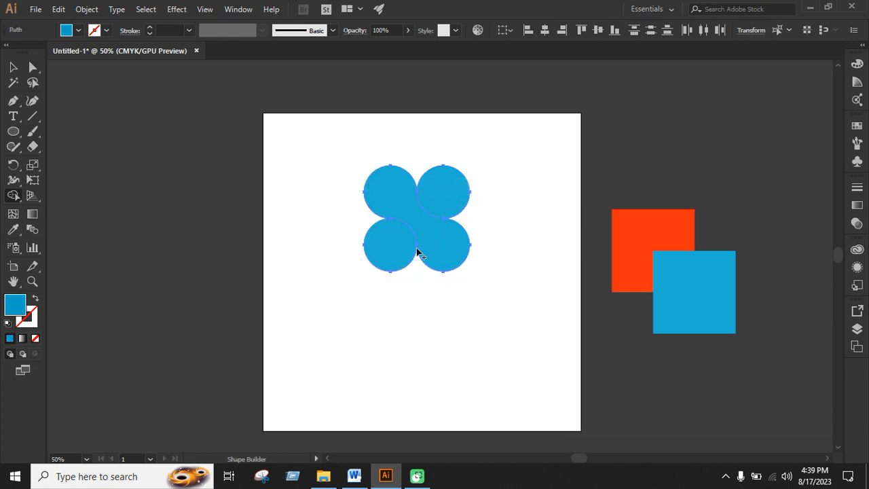
pyautogui.moveTo(388, 253); pyautogui.dragTo(466, 167)
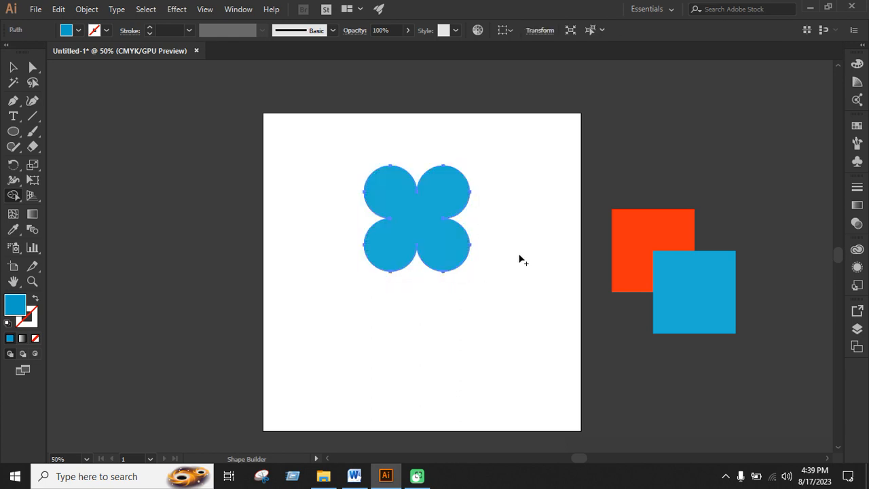
# Change the fill colour of the merged four-petal shape to orange.
pyautogui.click(22, 70)
pyautogui.click(524, 159)
pyautogui.click(448, 208)
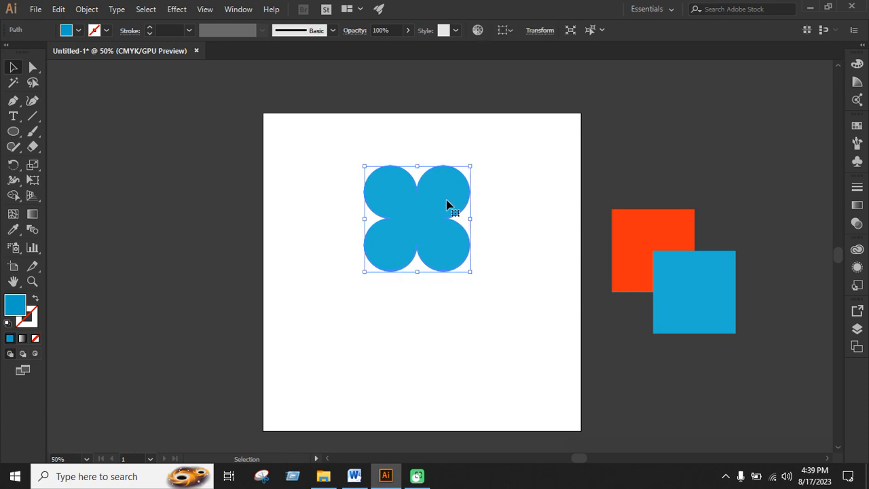
pyautogui.click(79, 31)
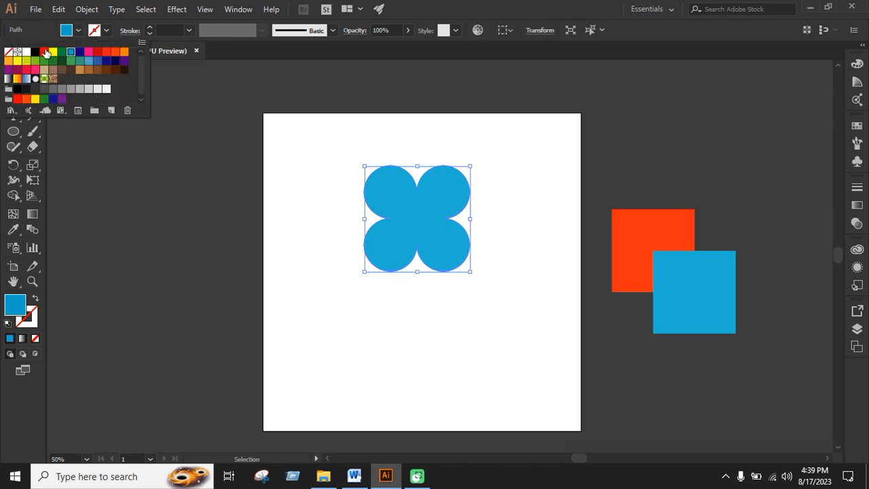
pyautogui.click(43, 51)
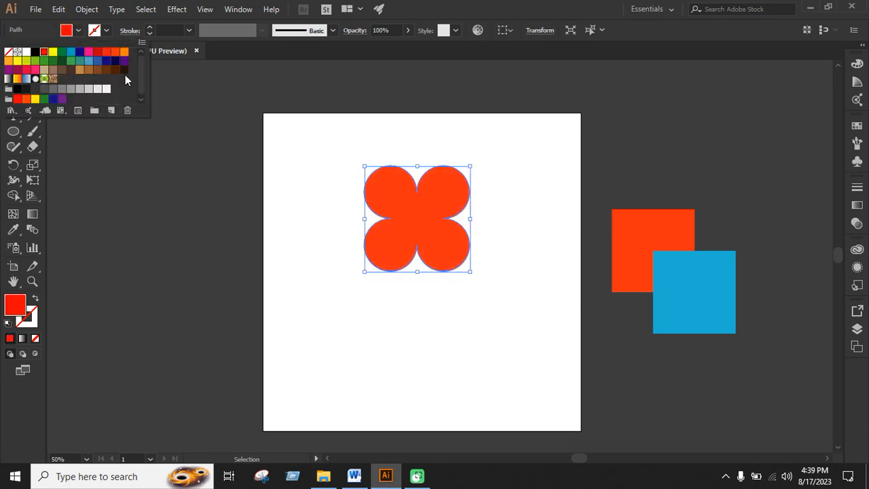
pyautogui.click(123, 51)
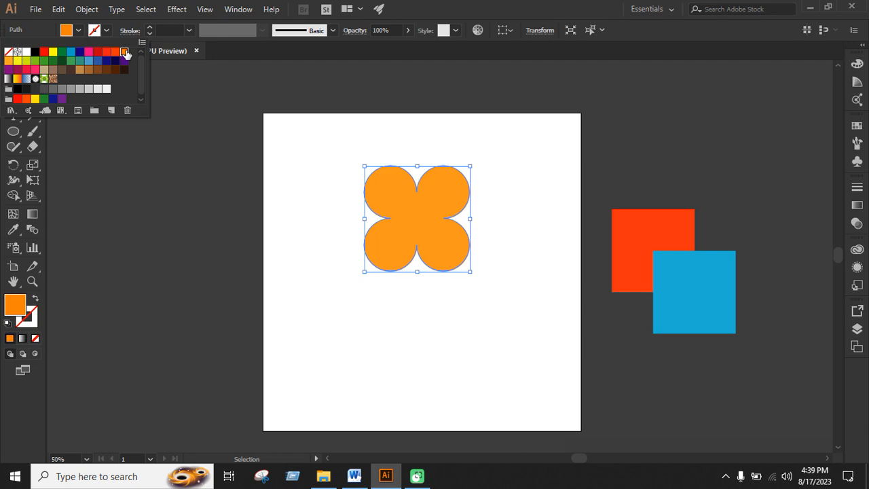
# Rotate the orange four-petal shape 45° so its petals point up, down and sideways.
pyautogui.click(407, 143)
pyautogui.moveTo(385, 140); pyautogui.dragTo(451, 273)
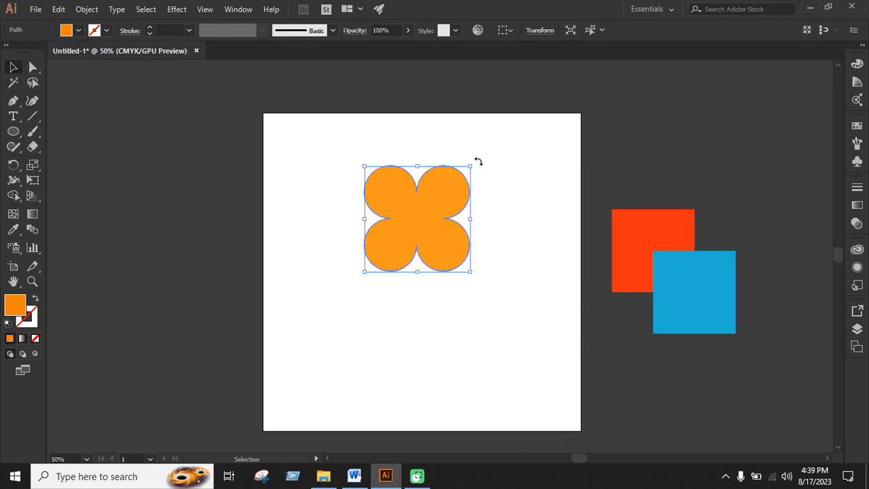
pyautogui.moveTo(478, 161); pyautogui.dragTo(496, 220)
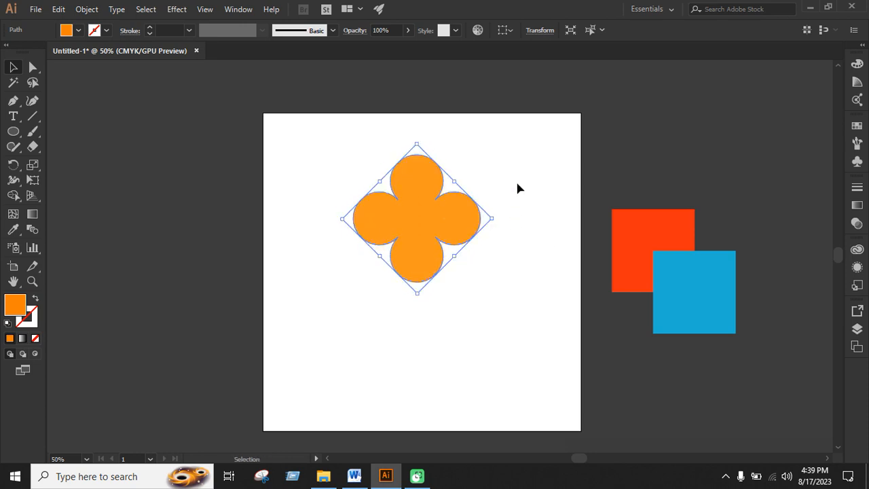
pyautogui.click(517, 188)
# Draw a circle about 62 px in diameter at the flower's centre and fill it with black.
pyautogui.moveTo(13, 131); pyautogui.dragTo(60, 159)
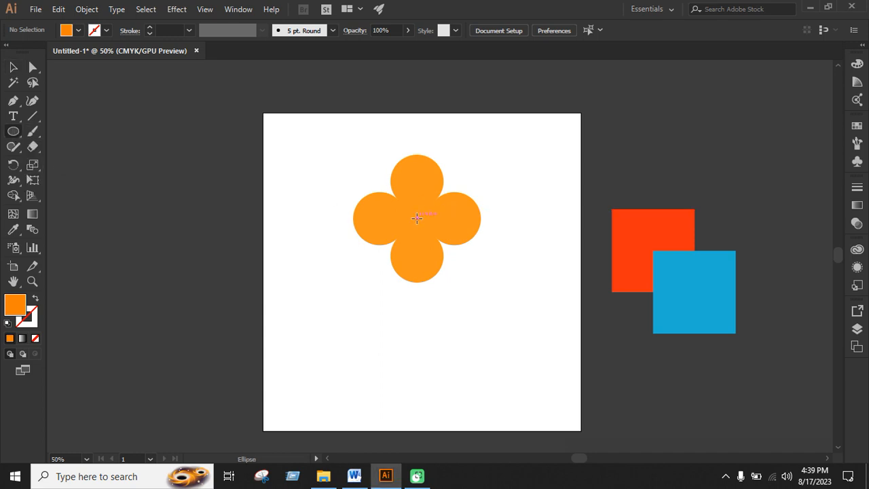
pyautogui.moveTo(419, 218); pyautogui.dragTo(427, 229)
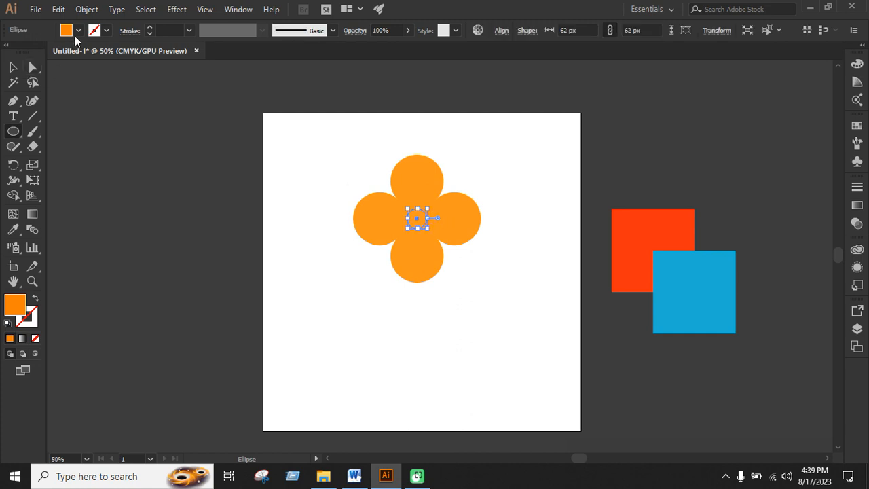
pyautogui.click(78, 30)
pyautogui.click(34, 52)
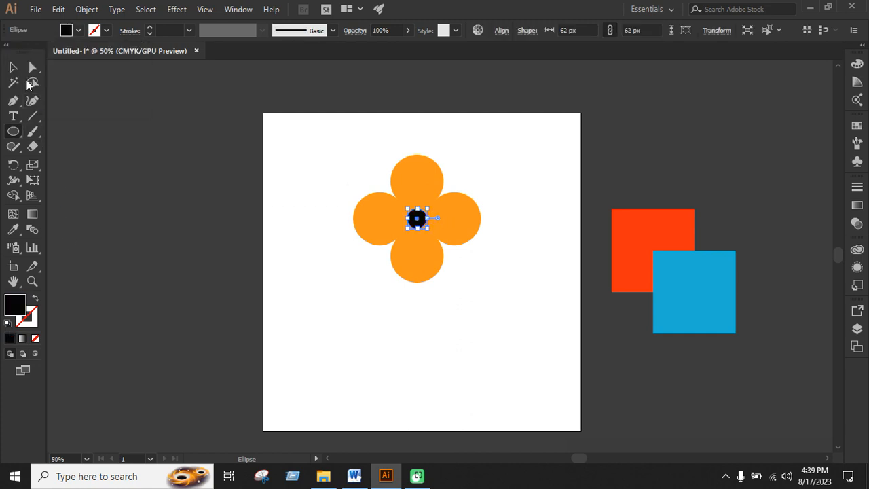
# Select the flower and the black circle, and cut the circle out of the flower with the Shape Builder tool.
pyautogui.click(13, 67)
pyautogui.moveTo(359, 131); pyautogui.dragTo(496, 323)
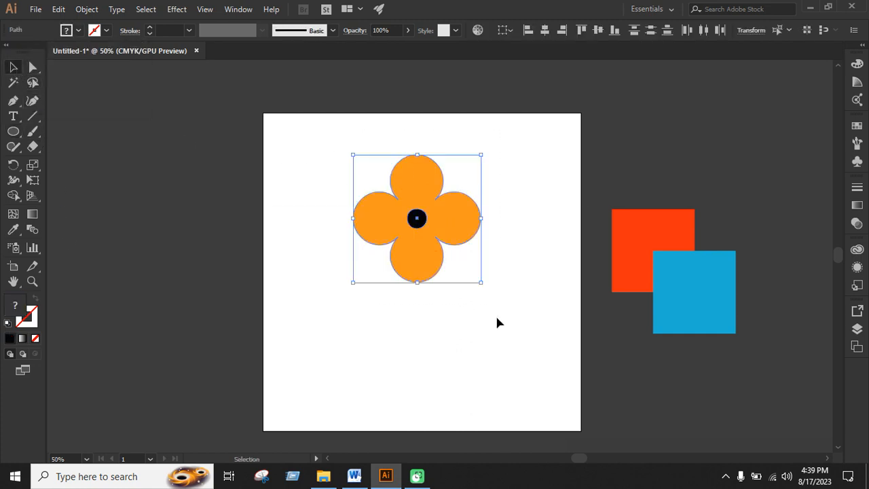
pyautogui.moveTo(13, 195); pyautogui.dragTo(72, 198)
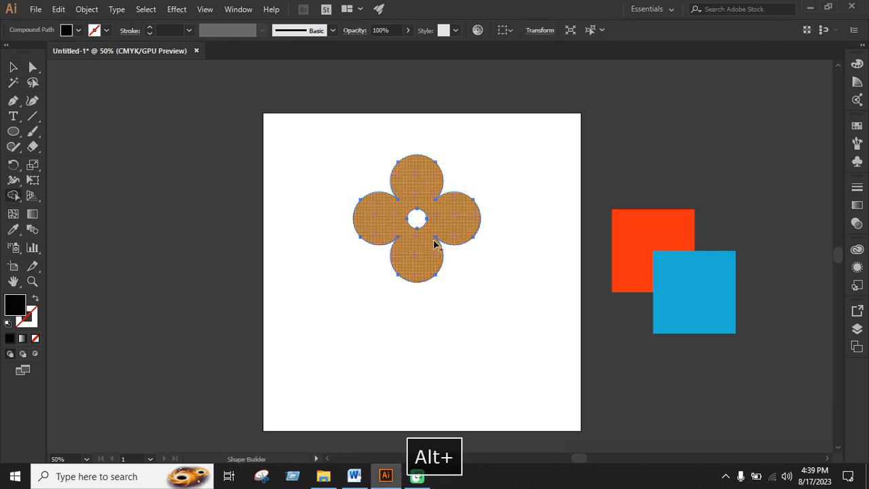
pyautogui.keyDown('alt'); pyautogui.click(417, 219); pyautogui.keyUp('alt')
pyautogui.press('v')
pyautogui.click(515, 168)
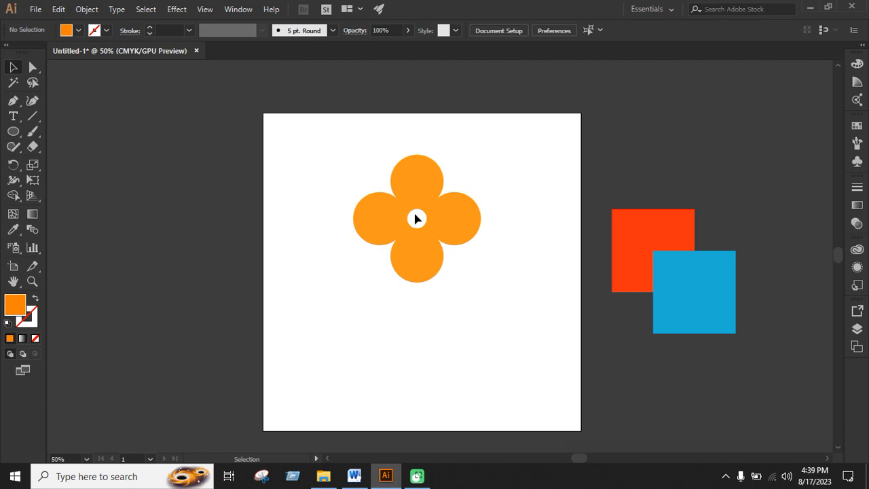
# Move the flower straight up, close to the artboard's upper edge.
pyautogui.scroll(-2, 487, 289)
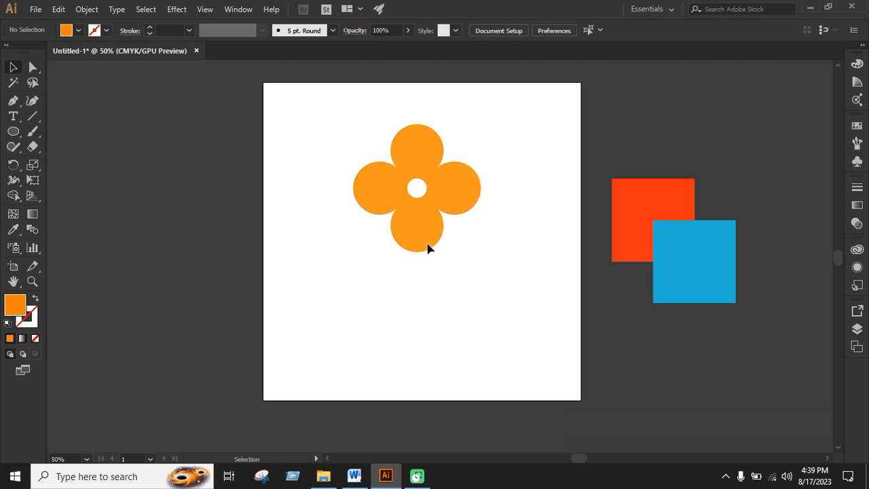
pyautogui.moveTo(427, 247); pyautogui.dragTo(427, 219)
pyautogui.click(492, 245)
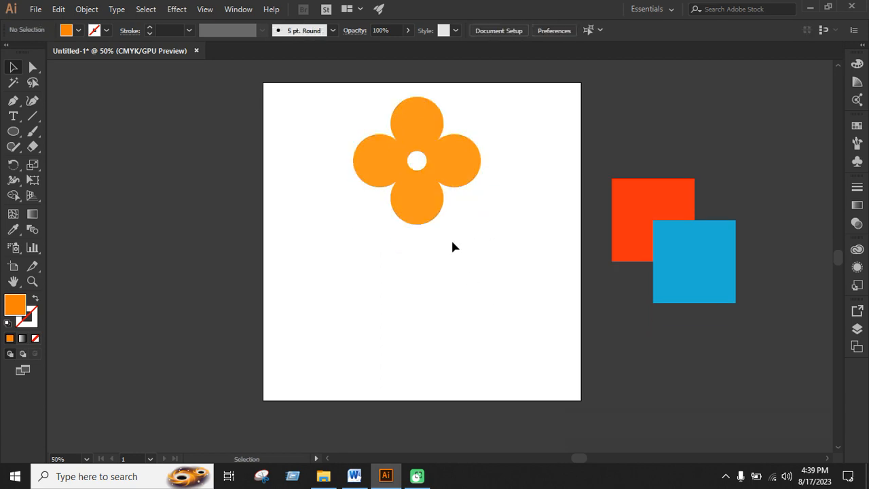
# Draw a long, narrow orange rectangle as a stem from the lowest petal down toward the artboard's lower edge.
pyautogui.rightClick(13, 131)
pyautogui.click(70, 132)
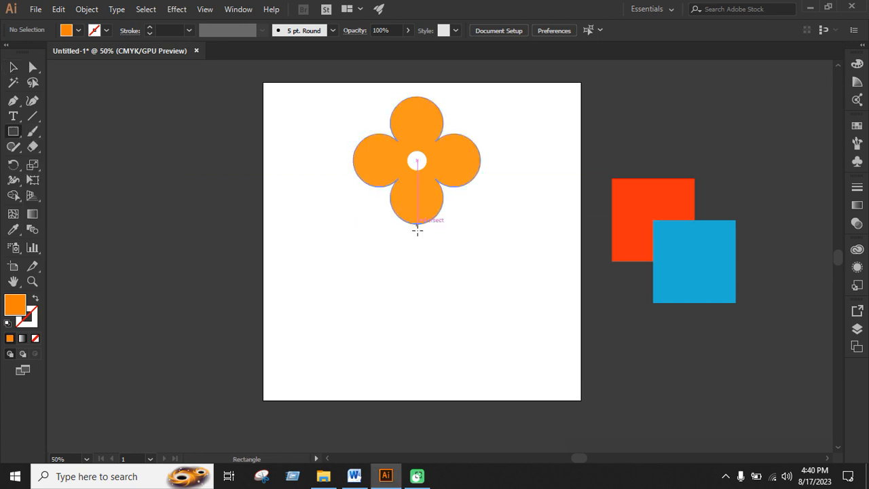
pyautogui.moveTo(417, 225); pyautogui.dragTo(427, 367)
pyautogui.click(15, 68)
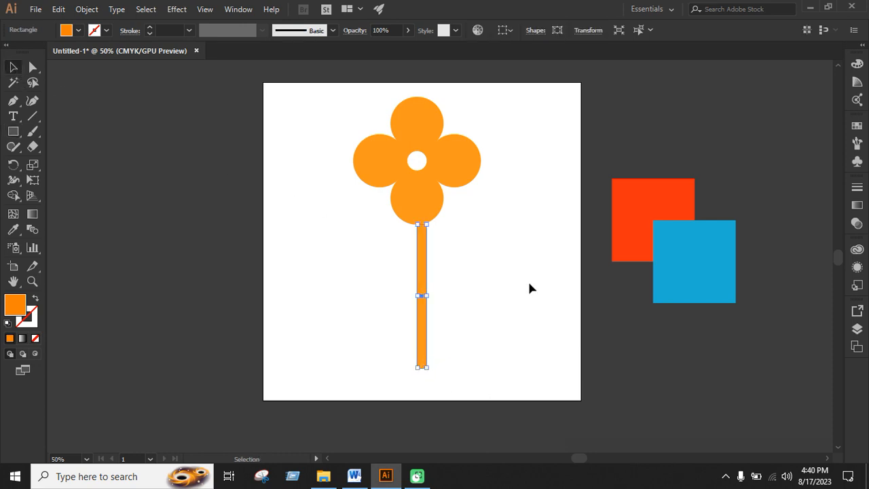
# Shift the stem to the left so it is centred beneath the flower and overlaps the lowest petal slightly.
pyautogui.click(523, 280)
pyautogui.click(422, 290)
pyautogui.press('Left')
pyautogui.press('Left')
pyautogui.press('Left')
pyautogui.press('Left')
pyautogui.press('Left')
pyautogui.press('Left')
pyautogui.press('Left')
pyautogui.press('Left')
pyautogui.press('Left')
pyautogui.press('Left')
pyautogui.press('Left')
pyautogui.press('Left')
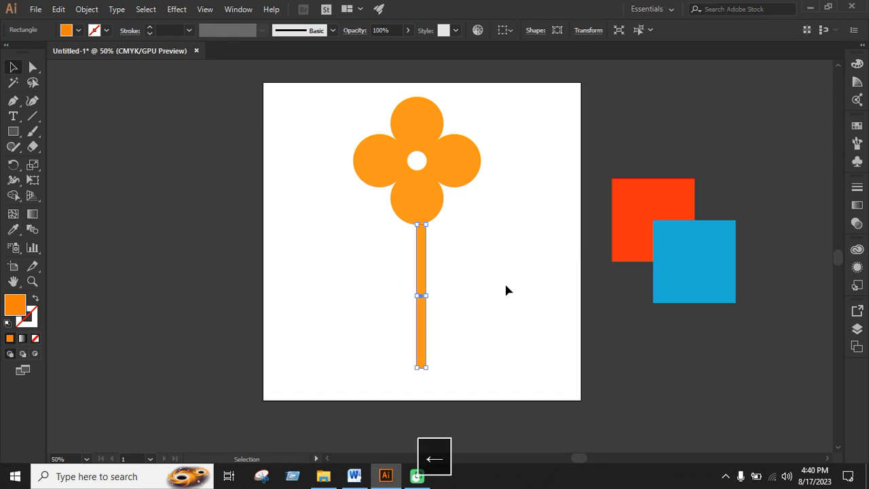
pyautogui.click(475, 279)
pyautogui.moveTo(417, 271); pyautogui.dragTo(416, 266)
pyautogui.click(517, 278)
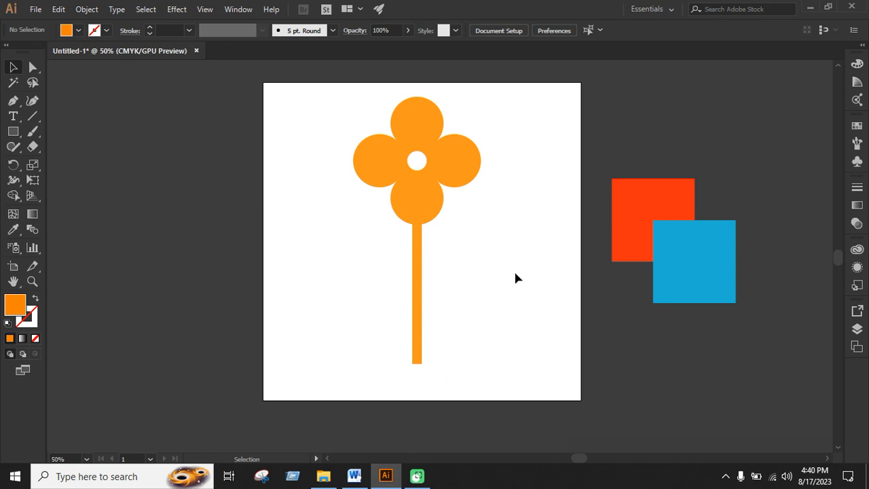
# Draw an orange circle about 220 px in diameter left of the artboard and place a copy overlapping its right half.
pyautogui.moveTo(17, 137); pyautogui.dragTo(62, 161)
pyautogui.moveTo(157, 202); pyautogui.dragTo(193, 238)
pyautogui.press('v')
pyautogui.click(196, 114)
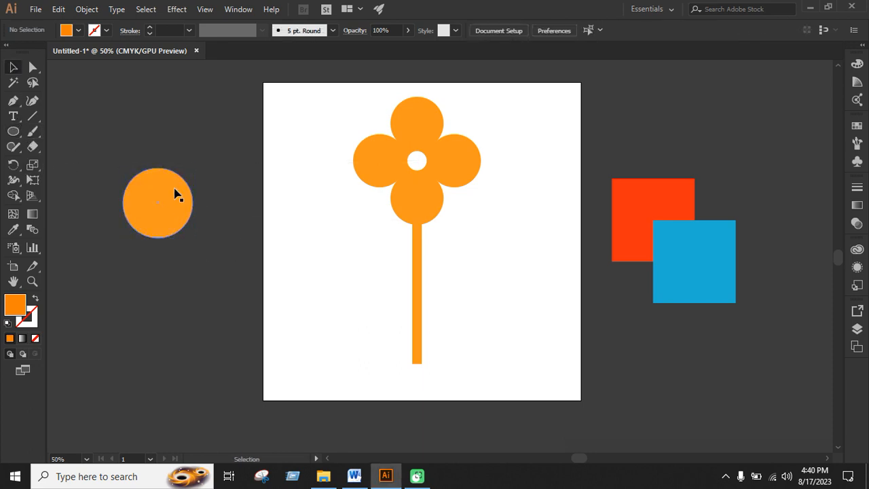
pyautogui.moveTo(168, 197); pyautogui.dragTo(201, 198)
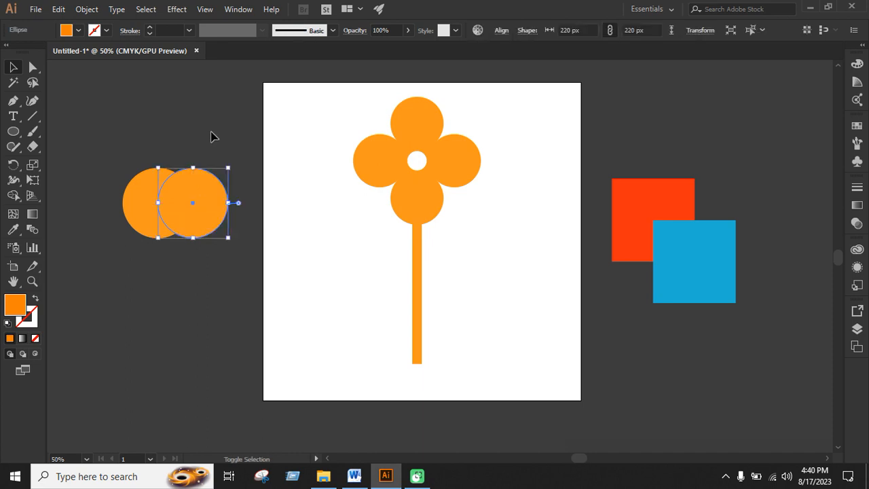
# Select both overlapping circles and remove their outer parts with the Shape Builder tool, keeping only the leaf-shaped overlap.
pyautogui.moveTo(142, 128); pyautogui.dragTo(209, 253)
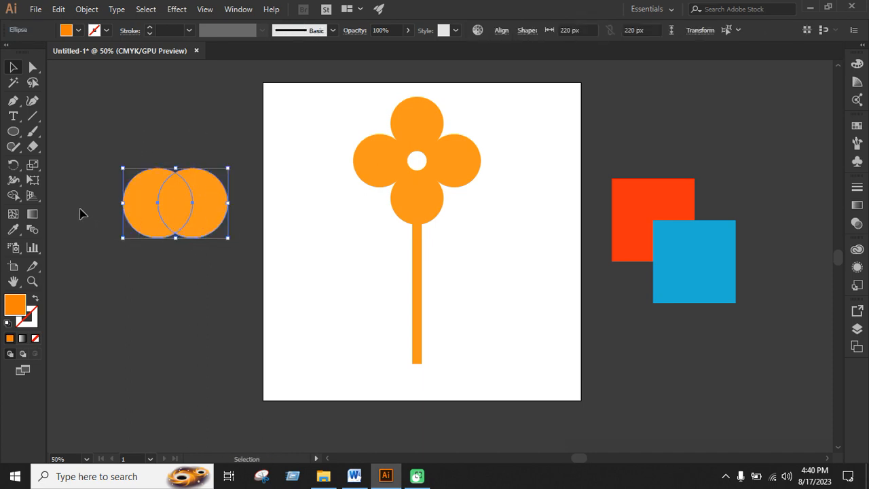
pyautogui.click(13, 196)
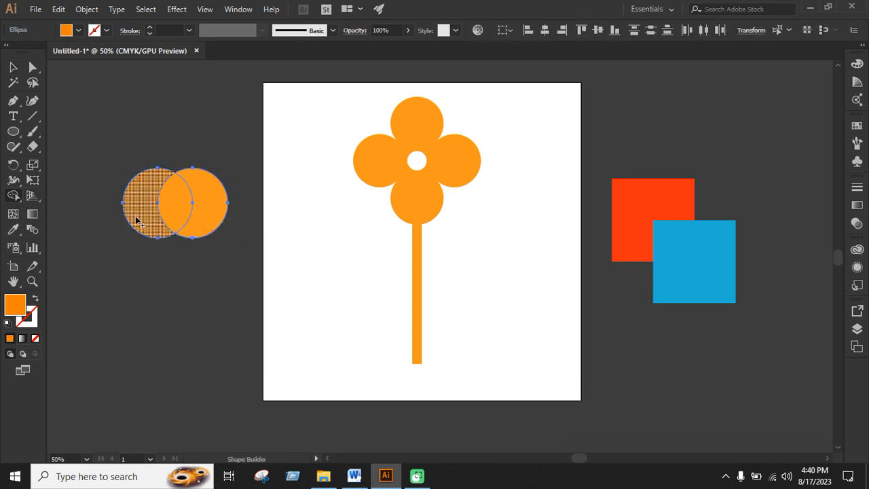
pyautogui.keyDown('alt'); pyautogui.click(206, 218); pyautogui.keyUp('alt')
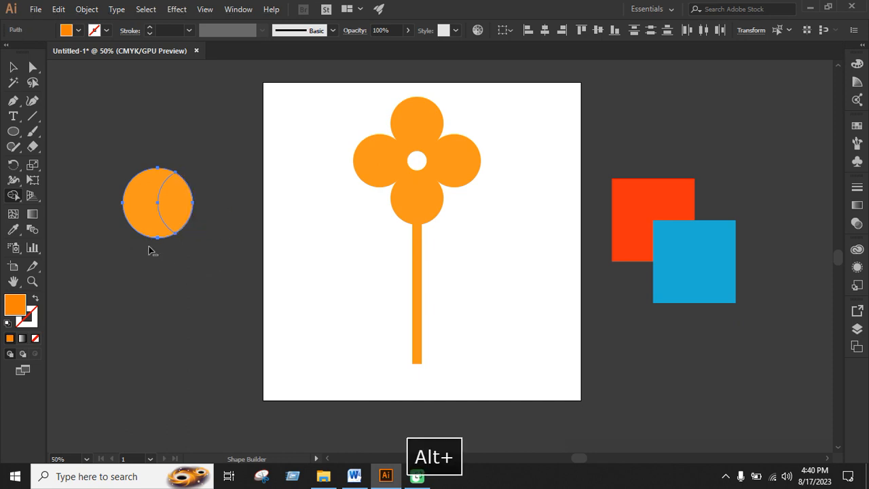
pyautogui.keyDown('alt'); pyautogui.click(140, 229); pyautogui.keyUp('alt')
pyautogui.click(14, 67)
pyautogui.click(232, 139)
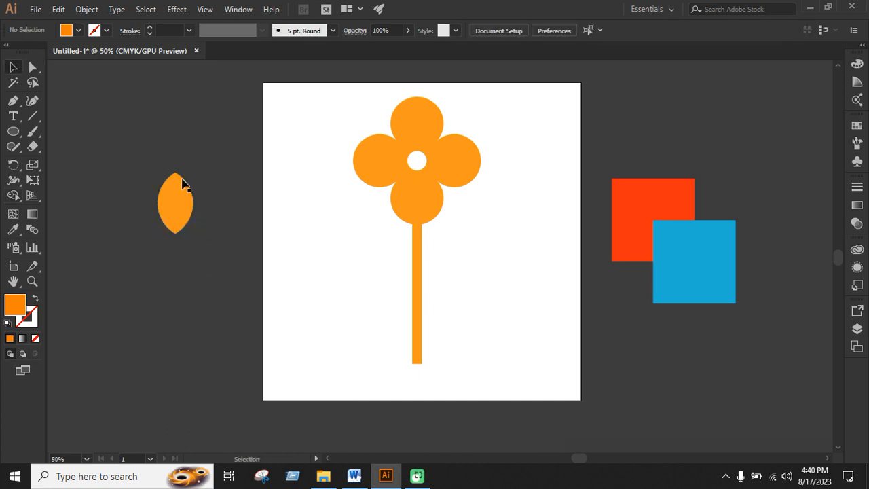
# Place a copy of the leaf on the artboard right of the stem's upper end, rotated to nearly horizontal.
pyautogui.click(184, 188)
pyautogui.moveTo(201, 170); pyautogui.dragTo(495, 309)
pyautogui.click(231, 189)
pyautogui.scroll(2, 514, 228)
pyautogui.scroll(-3, 486, 231)
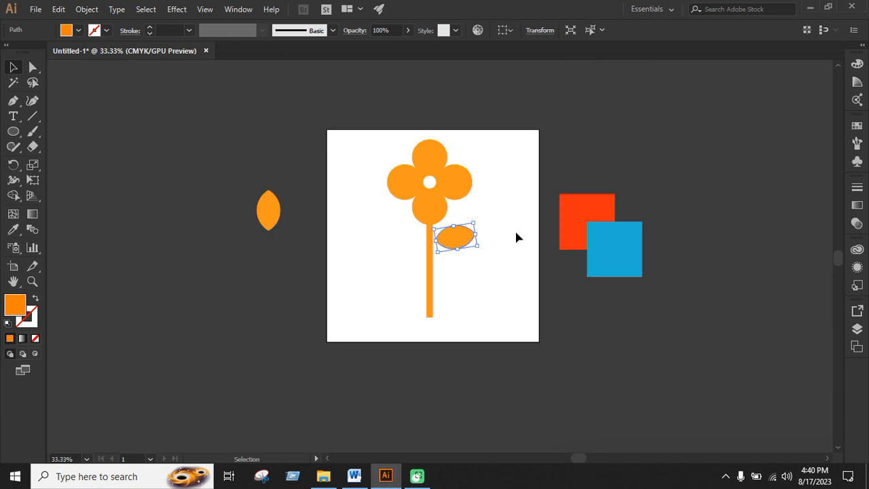
# Move the leaf copy down against the right side of the stem and scale it down slightly.
pyautogui.click(516, 237)
pyautogui.scroll(2, 505, 242)
pyautogui.moveTo(405, 239); pyautogui.dragTo(394, 295)
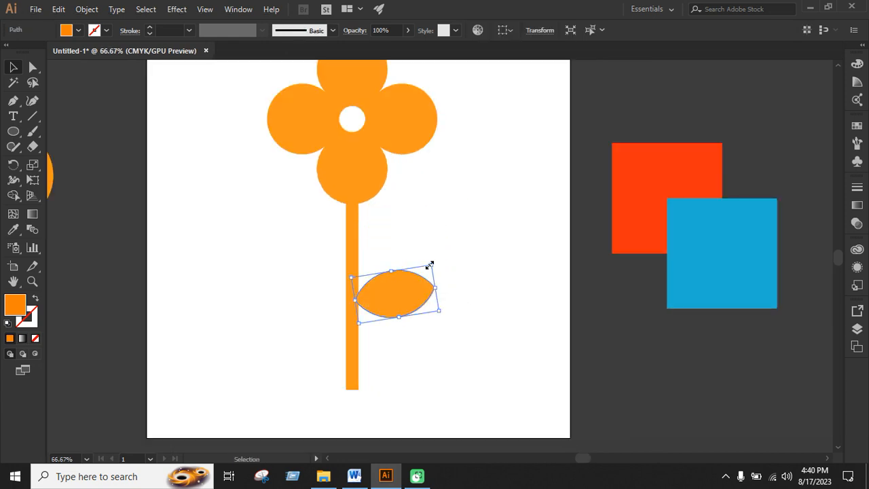
pyautogui.moveTo(429, 264); pyautogui.dragTo(410, 269)
pyautogui.scroll(-2, 393, 230)
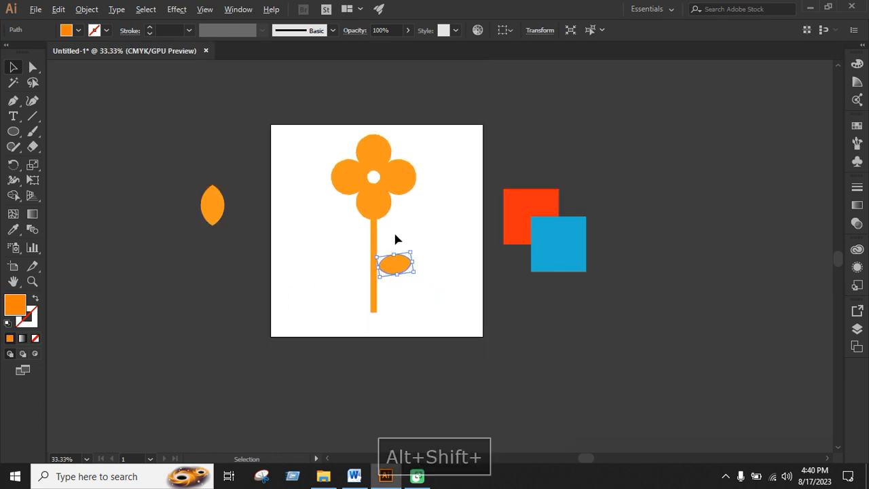
# Undo the last resize of the leaf beside the stem.
pyautogui.hotkey('ctrl', 'z')
pyautogui.click(439, 269)
pyautogui.scroll(1, 413, 269)
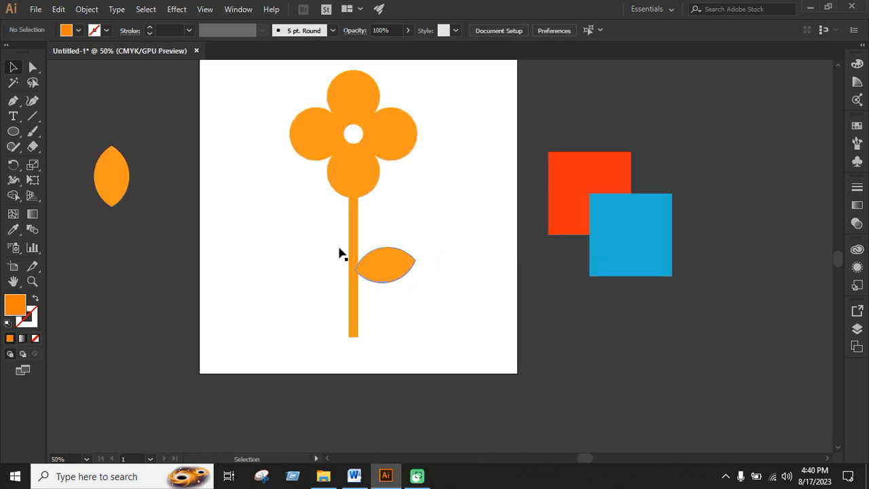
# Place a copy of the leaf left of the stem, scaled down to about half size and rotated to slant toward the stem.
pyautogui.keyDown('alt'); pyautogui.moveTo(390, 263); pyautogui.dragTo(304, 210); pyautogui.keyUp('alt')
pyautogui.click(278, 208)
pyautogui.scroll(2, 287, 217)
pyautogui.click(298, 243)
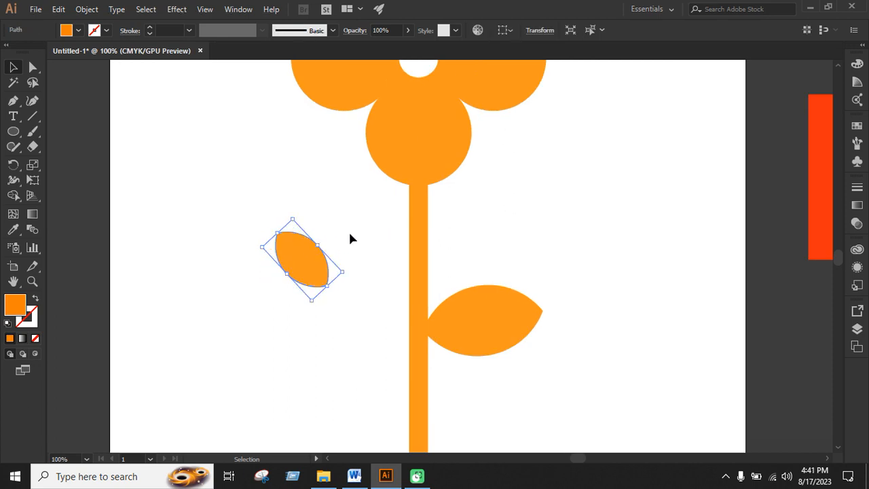
# Move the small leaf up against the left side of the stem and adjust its rotation slightly.
pyautogui.click(330, 262)
pyautogui.moveTo(320, 265); pyautogui.dragTo(380, 235)
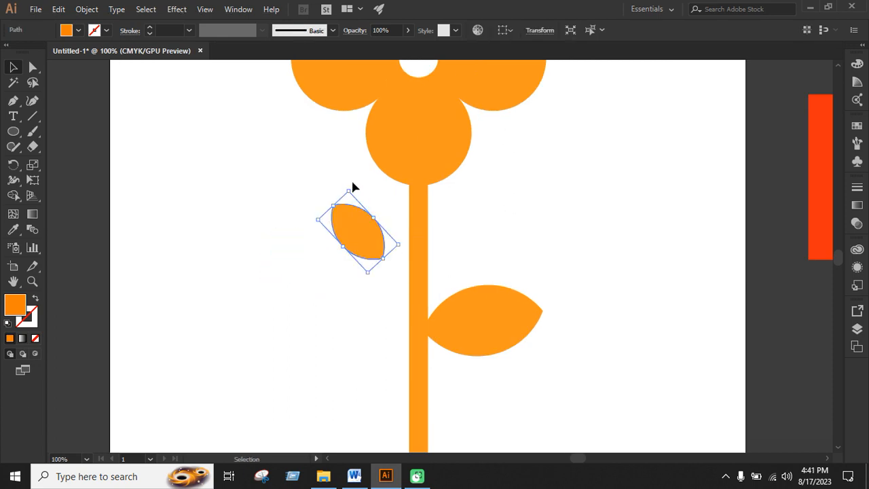
pyautogui.moveTo(347, 188); pyautogui.dragTo(345, 186)
pyautogui.click(287, 194)
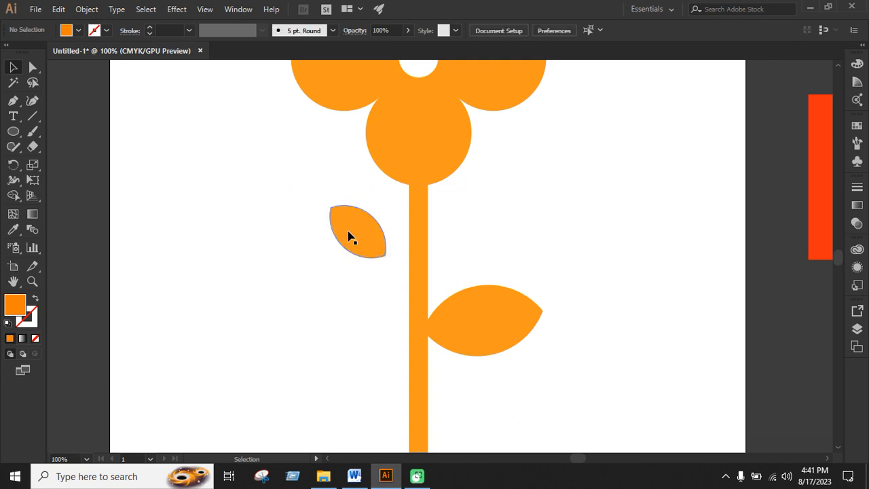
pyautogui.moveTo(346, 233); pyautogui.dragTo(372, 251)
pyautogui.click(505, 245)
pyautogui.scroll(-3, 326, 224)
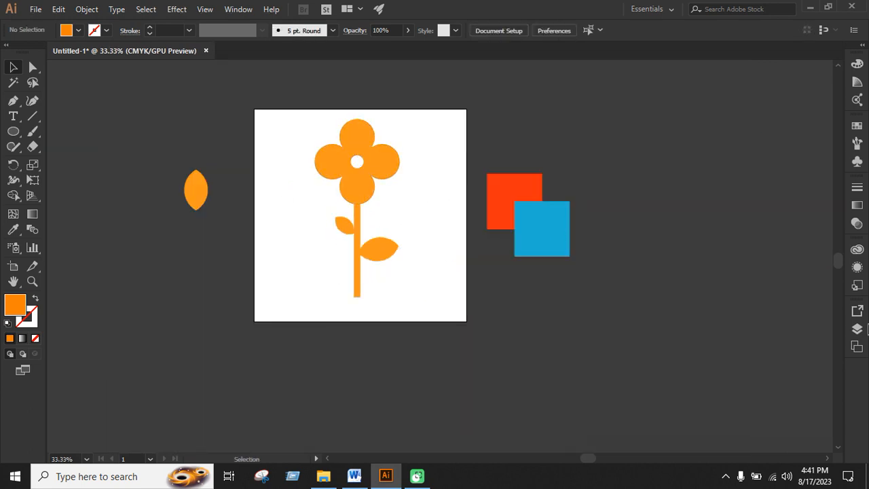
# Draw a nearly square orange rectangle as a pot over the stem's lower end, extending past the artboard's lower edge.
pyautogui.scroll(1, 439, 223)
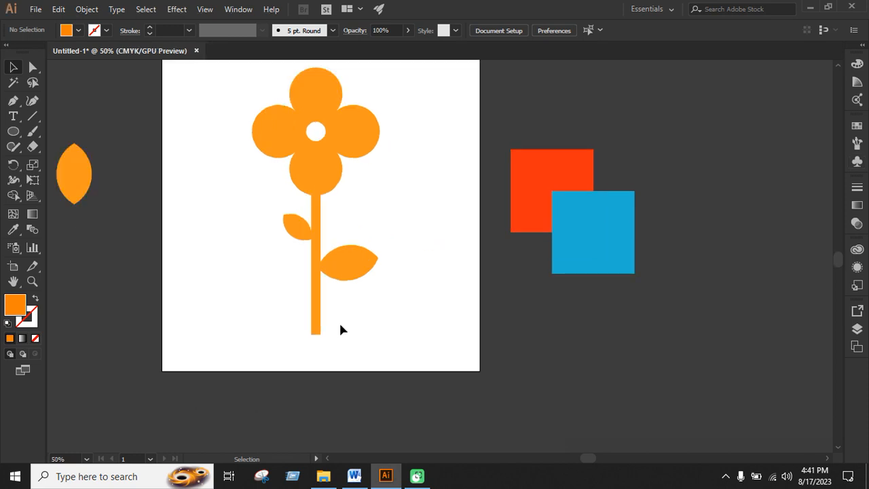
pyautogui.scroll(-1, 421, 327)
pyautogui.moveTo(13, 131); pyautogui.dragTo(68, 134)
pyautogui.scroll(1, 384, 356)
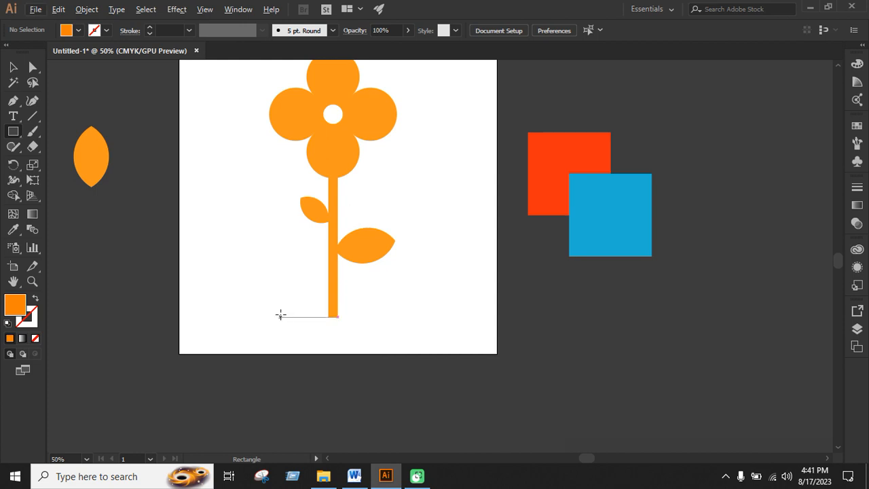
pyautogui.moveTo(288, 309); pyautogui.dragTo(375, 388)
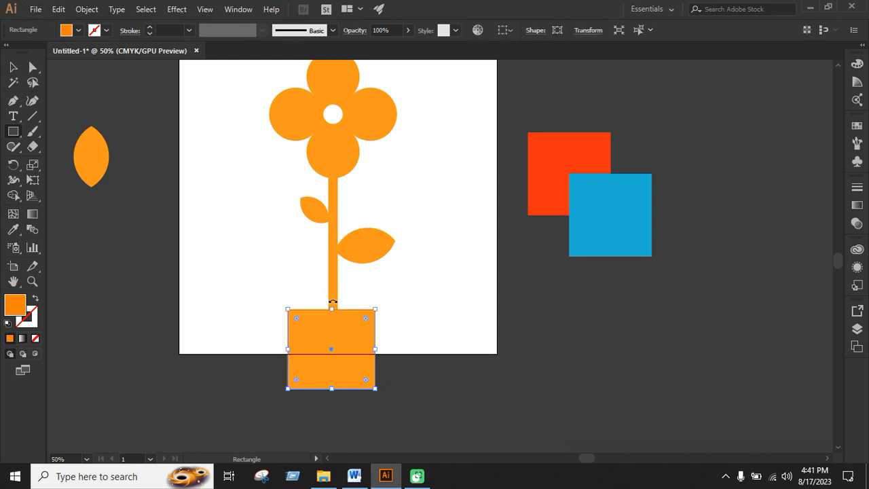
pyautogui.click(13, 66)
pyautogui.click(440, 307)
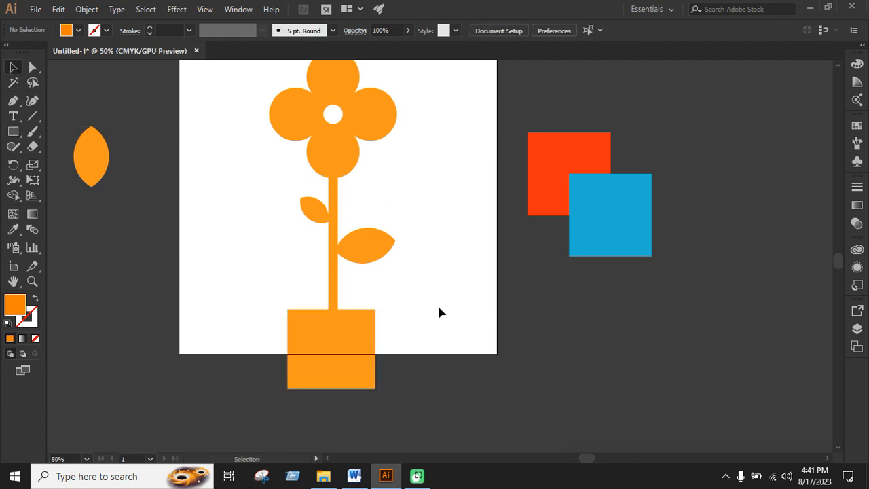
pyautogui.click(353, 332)
pyautogui.click(433, 323)
# Select the whole flower with its pot, scale it down to about half size and move it to the middle of the artboard.
pyautogui.scroll(1, 399, 329)
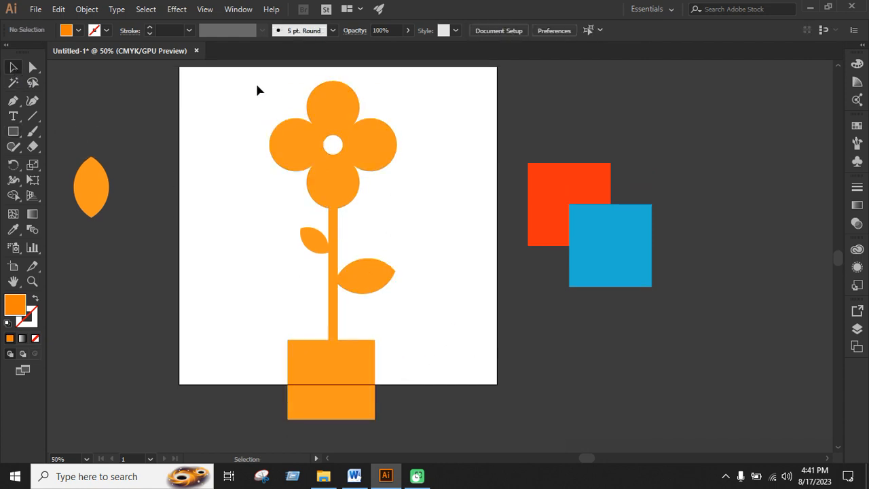
pyautogui.moveTo(257, 84); pyautogui.dragTo(415, 435)
pyautogui.scroll(1, 427, 237)
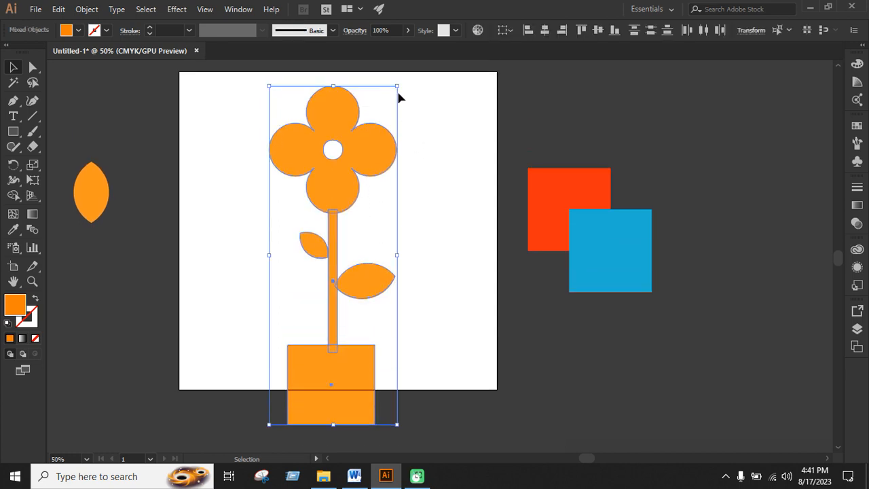
pyautogui.moveTo(398, 86); pyautogui.dragTo(365, 168)
pyautogui.moveTo(336, 220); pyautogui.dragTo(341, 171)
pyautogui.click(407, 186)
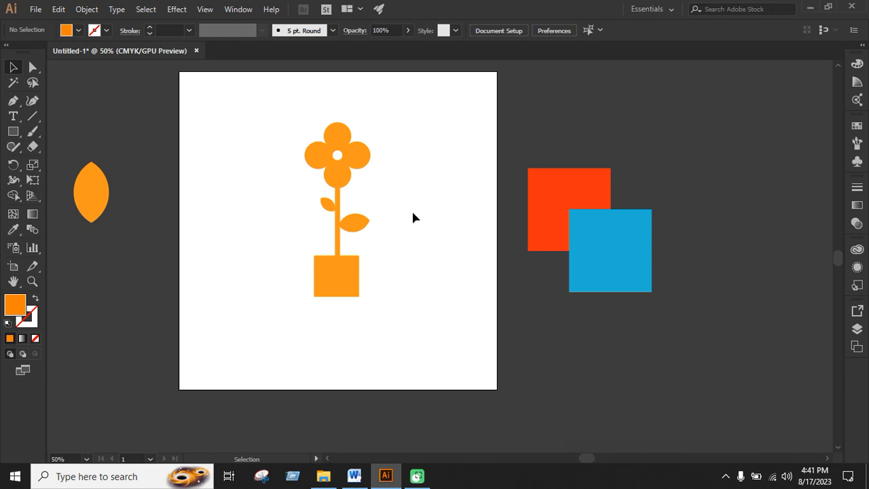
# Draw a thin yellow rectangle as a horizontal bar across the upper part of the pot, wider than the pot.
pyautogui.moveTo(15, 135); pyautogui.dragTo(56, 131)
pyautogui.click(66, 31)
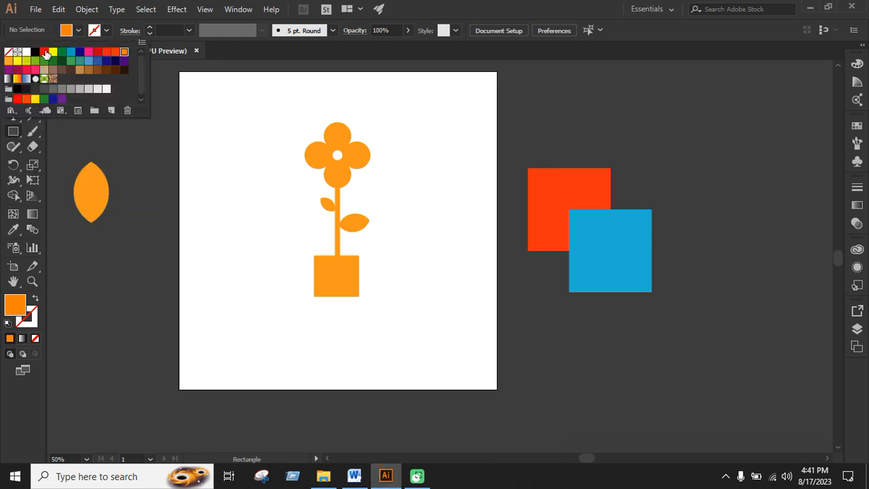
pyautogui.click(44, 52)
pyautogui.click(53, 54)
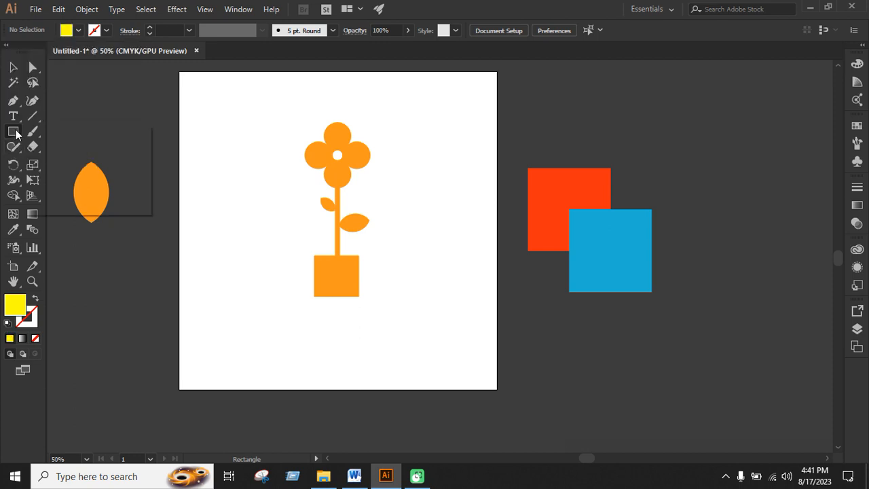
pyautogui.scroll(2, 391, 283)
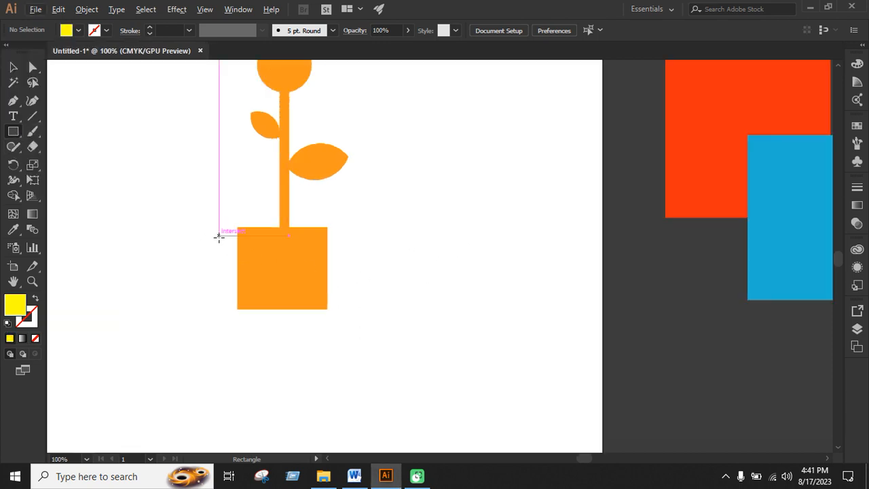
pyautogui.moveTo(218, 236); pyautogui.dragTo(336, 251)
# Copy the yellow bar just below itself and repeat the copy four more times down the pot.
pyautogui.click(13, 66)
pyautogui.click(482, 305)
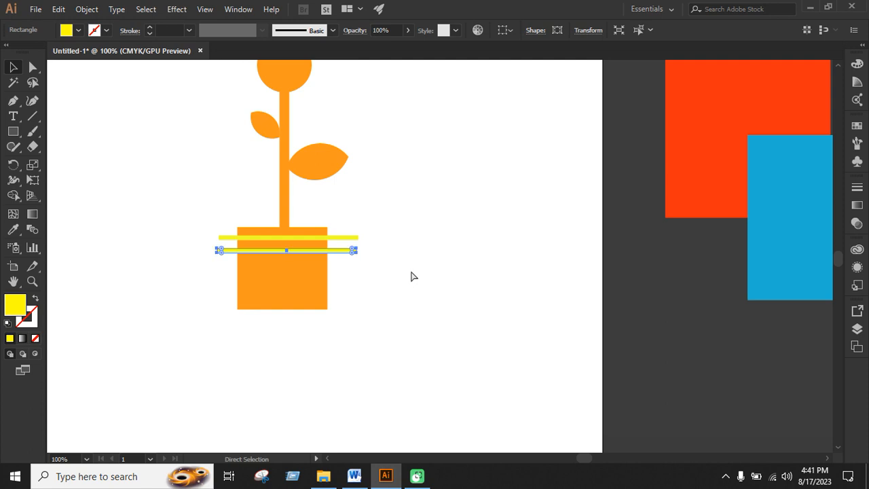
pyautogui.hotkey('ctrl', 'd')
pyautogui.hotkey('ctrl', 'd')
pyautogui.hotkey('ctrl', 'd')
pyautogui.hotkey('ctrl', 'd')
pyautogui.click(424, 304)
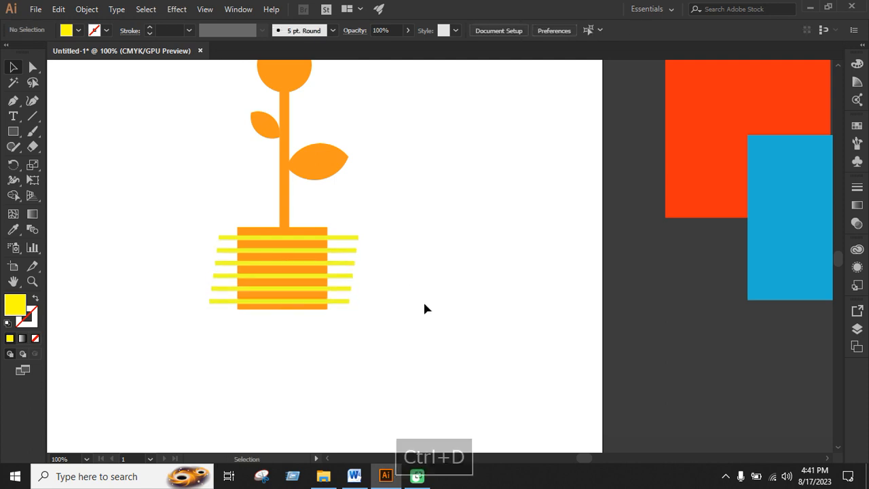
# Select the pot and the yellow bars and cut out the six bar sections inside the pot with the Shape Builder tool.
pyautogui.moveTo(328, 312); pyautogui.dragTo(360, 321)
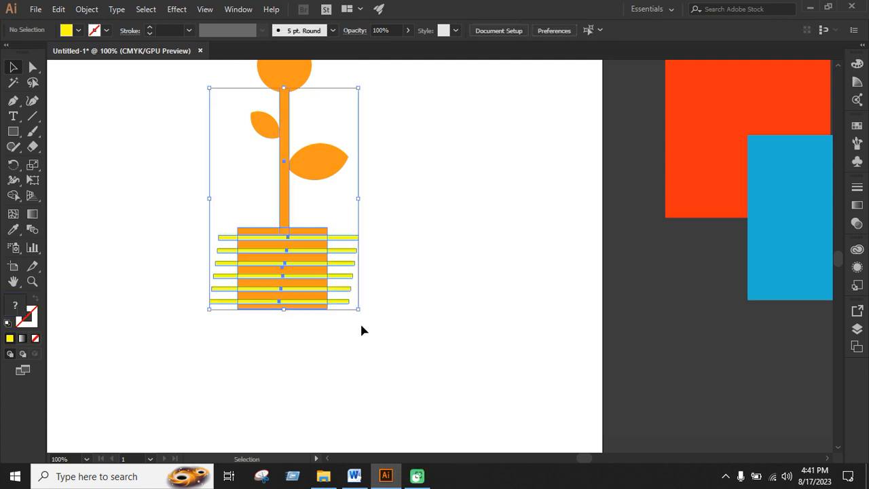
pyautogui.click(14, 197)
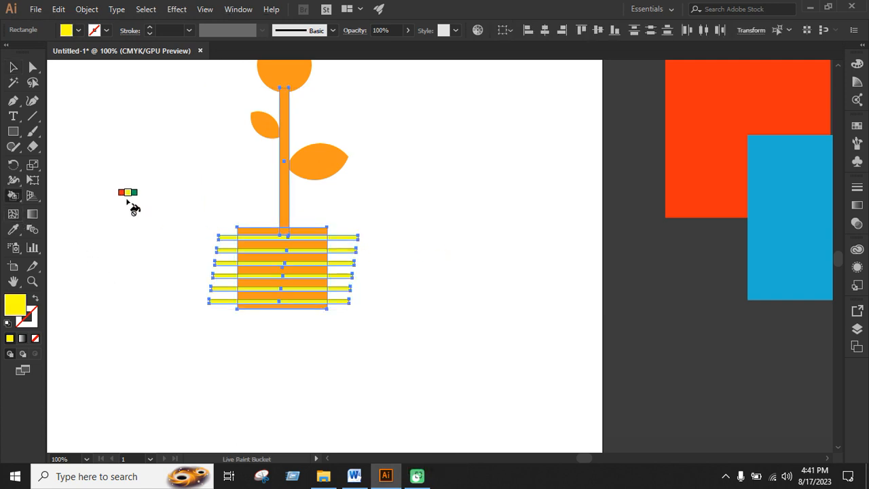
pyautogui.moveTo(14, 197); pyautogui.dragTo(58, 197)
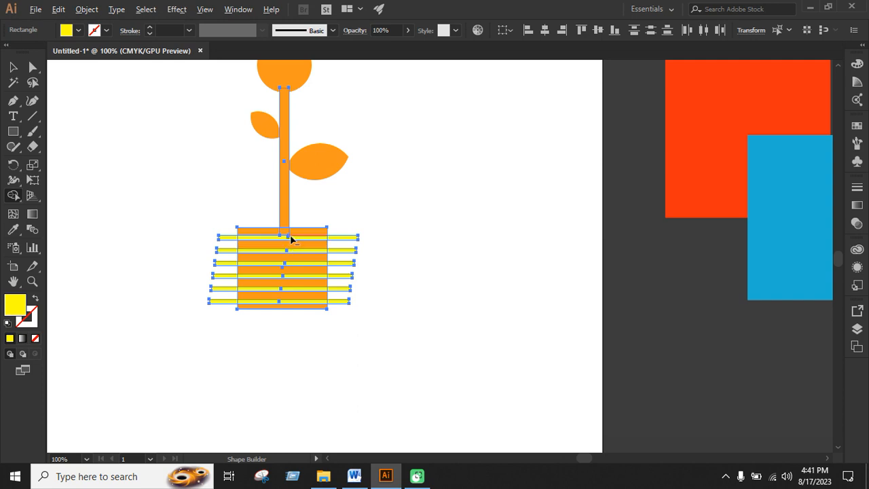
pyautogui.keyDown('alt'); pyautogui.click(297, 237); pyautogui.keyUp('alt')
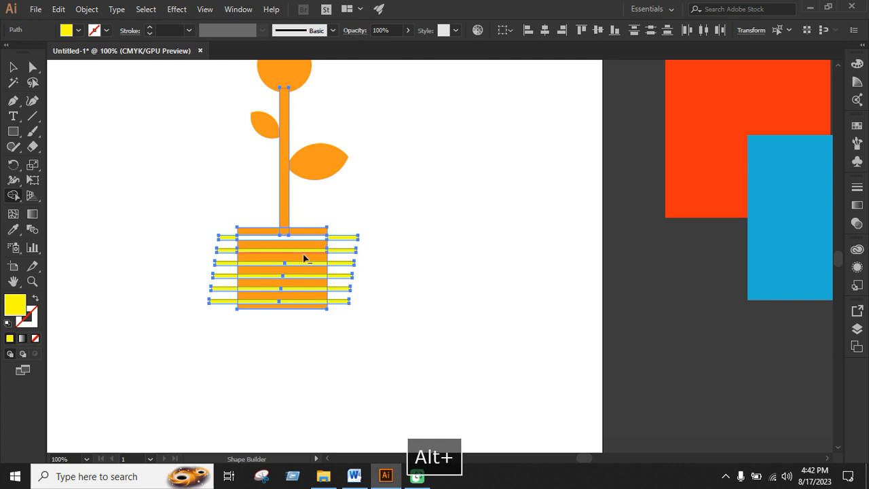
pyautogui.keyDown('alt'); pyautogui.click(304, 252); pyautogui.keyUp('alt')
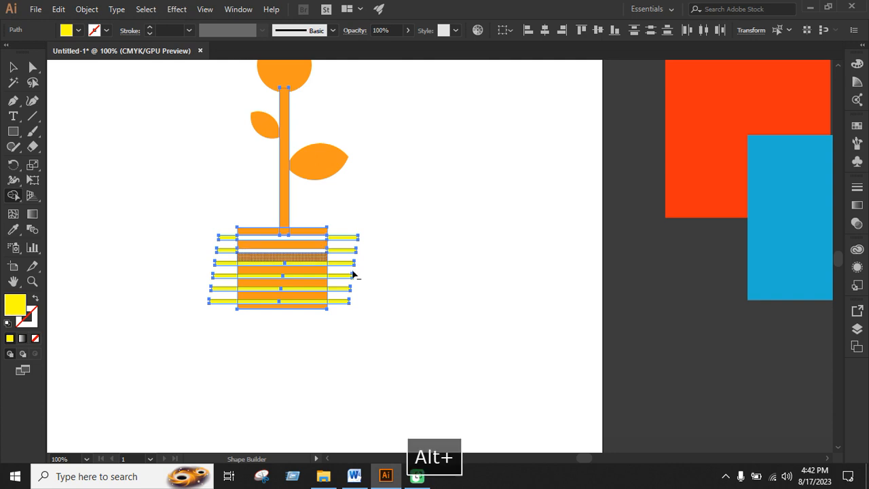
pyautogui.keyDown('alt'); pyautogui.click(298, 263); pyautogui.keyUp('alt')
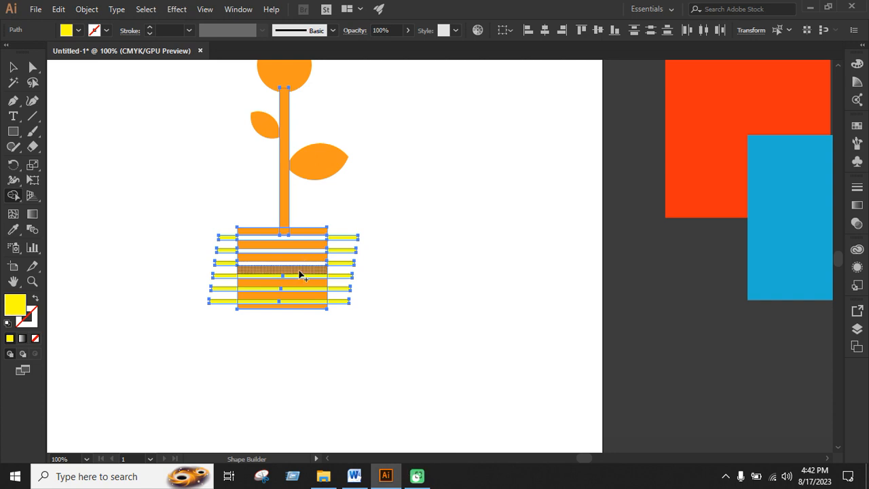
pyautogui.keyDown('alt'); pyautogui.click(296, 276); pyautogui.keyUp('alt')
pyautogui.keyDown('alt'); pyautogui.click(290, 288); pyautogui.keyUp('alt')
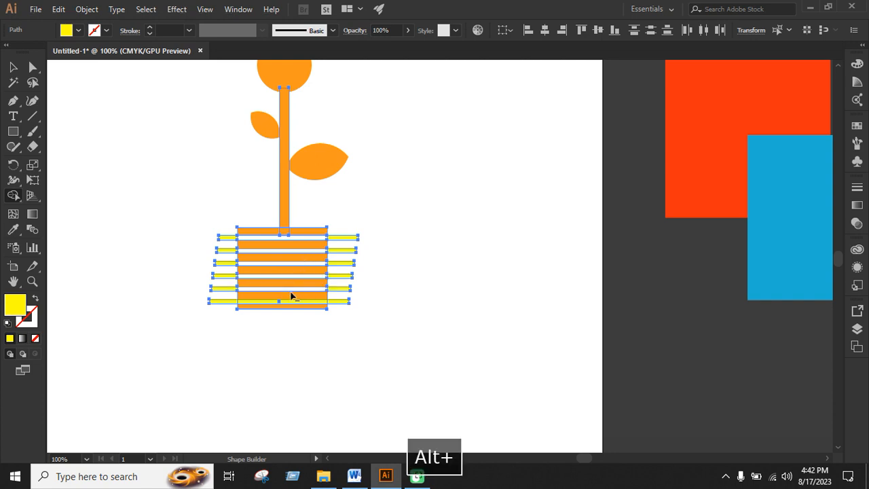
pyautogui.keyDown('alt'); pyautogui.click(287, 302); pyautogui.keyUp('alt')
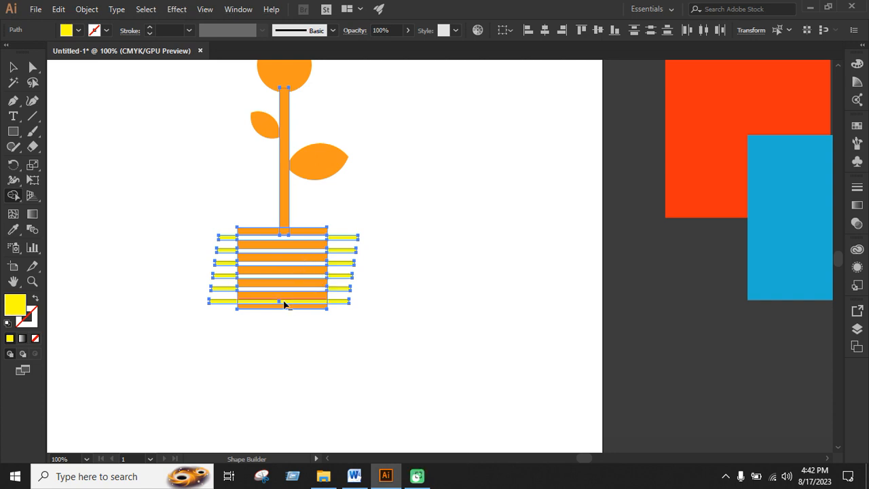
pyautogui.keyDown('alt'); pyautogui.click(284, 302); pyautogui.keyUp('alt')
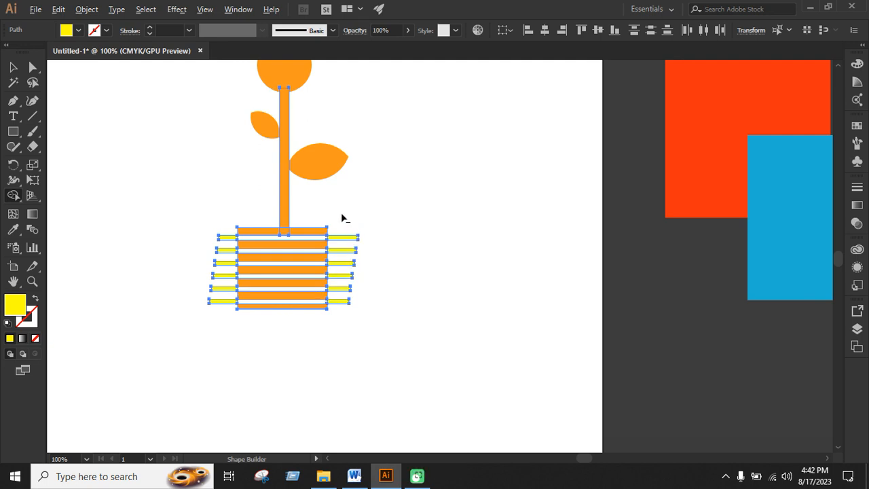
# Remove the leftover yellow bar ends on both sides of the pot with the Shape Builder tool.
pyautogui.moveTo(341, 218); pyautogui.dragTo(350, 330)
pyautogui.moveTo(222, 216)
pyautogui.mouseDown()
pyautogui.moveTo(218, 330)
pyautogui.moveTo(225, 301)
pyautogui.mouseUp()
pyautogui.press('v')
pyautogui.click(424, 259)
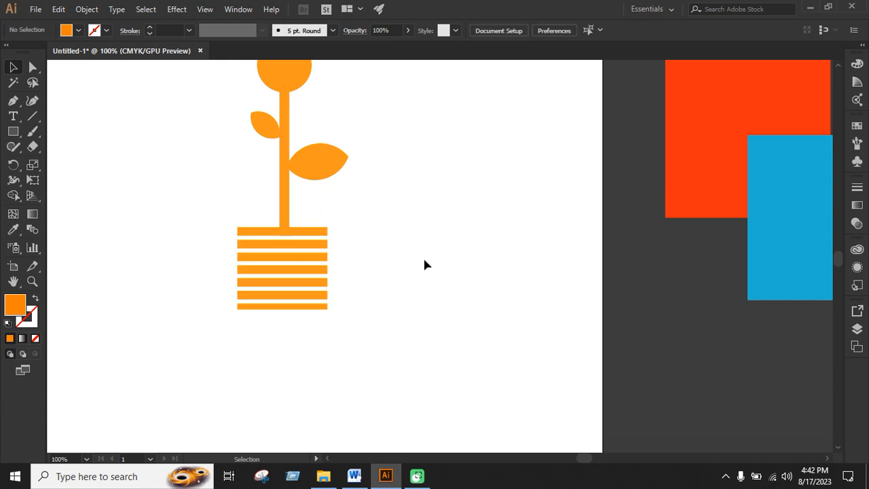
# Select the flower, stem, leaves and striped pot and group them.
pyautogui.scroll(-1, 424, 264)
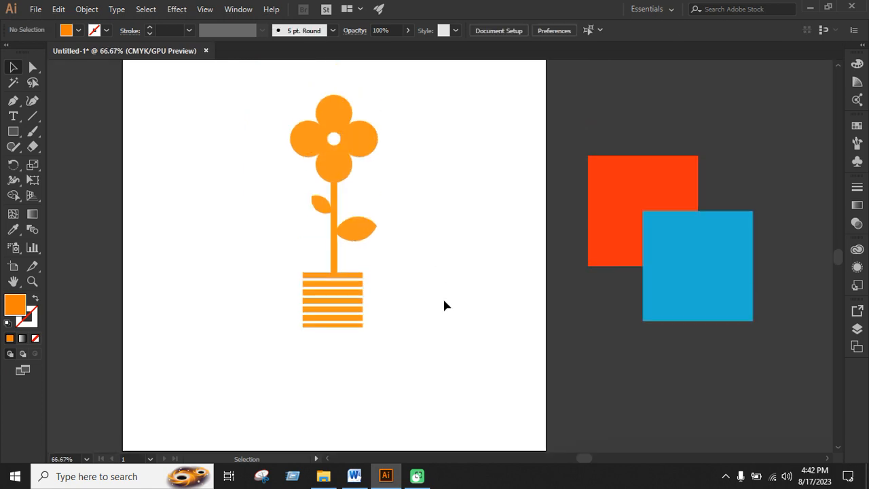
pyautogui.scroll(1, 503, 317)
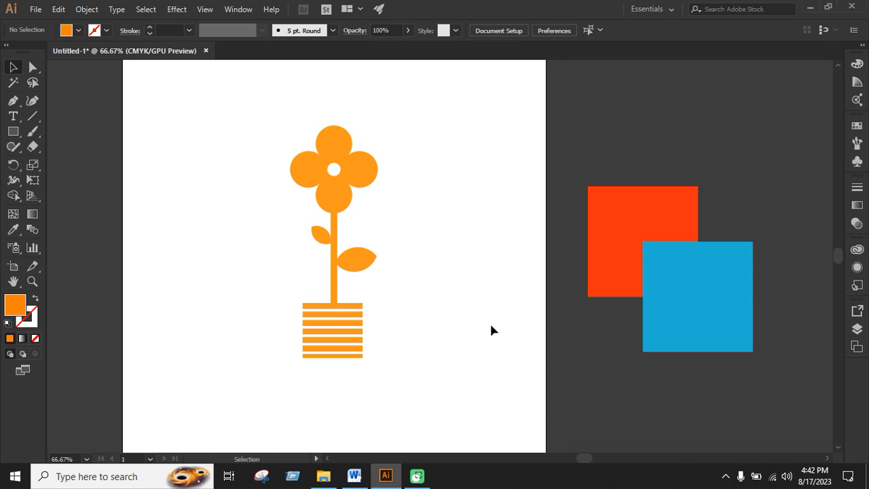
pyautogui.moveTo(370, 300); pyautogui.dragTo(410, 413)
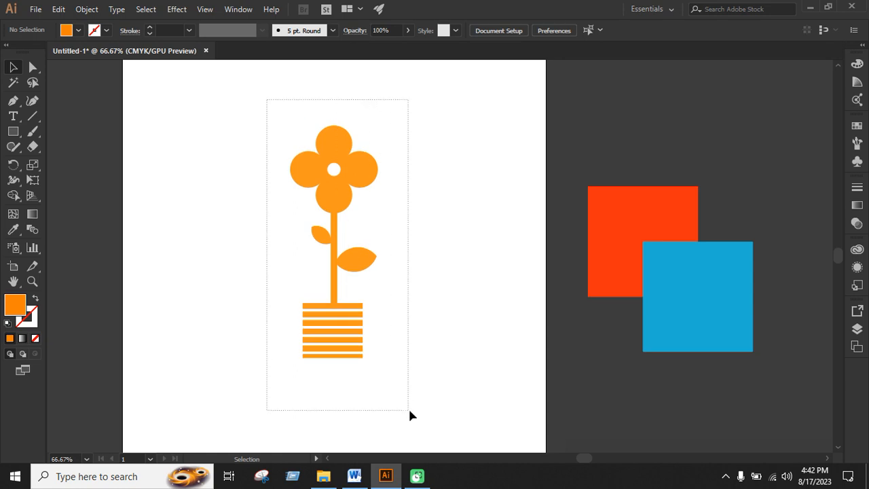
pyautogui.press('a')
pyautogui.press('v')
pyautogui.hotkey('ctrl', 'g')
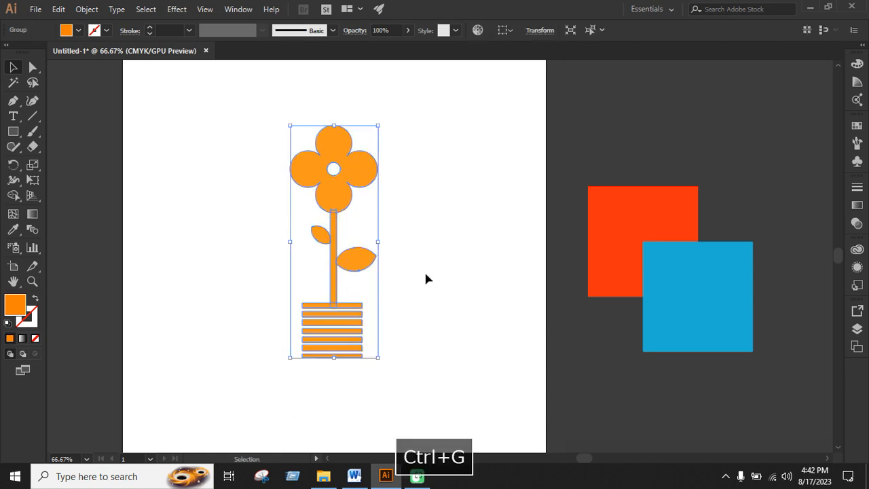
pyautogui.scroll(-2, 425, 276)
pyautogui.click(401, 276)
# Move the grouped flower to the artboard's upper-left corner area.
pyautogui.scroll(1, 326, 234)
pyautogui.scroll(1, 326, 234)
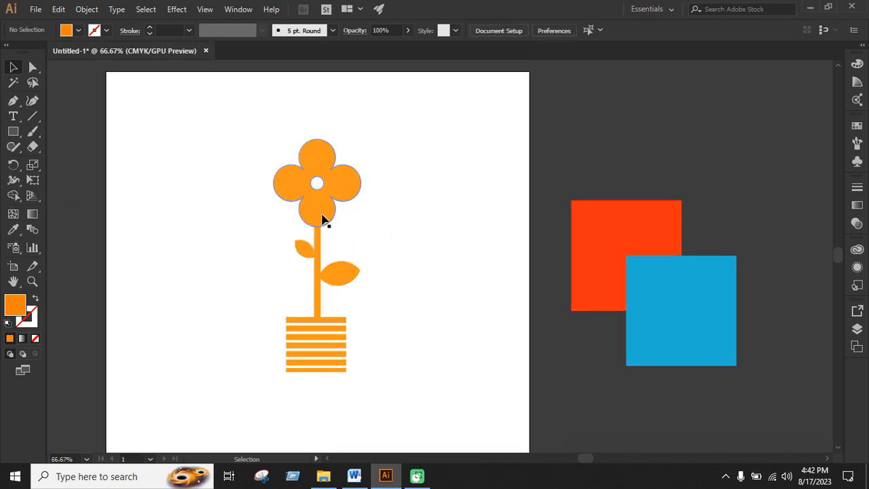
pyautogui.scroll(-1, 324, 218)
pyautogui.moveTo(326, 218); pyautogui.dragTo(317, 188)
# Copy the flower group straight to its right and repeat the copy once to make a row of three flowers.
pyautogui.press('ctrl')
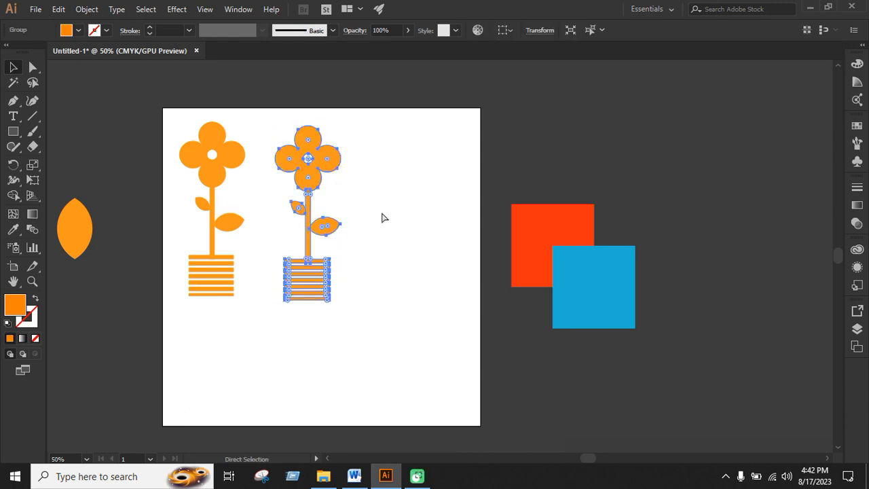
pyautogui.hotkey('ctrl', 'z')
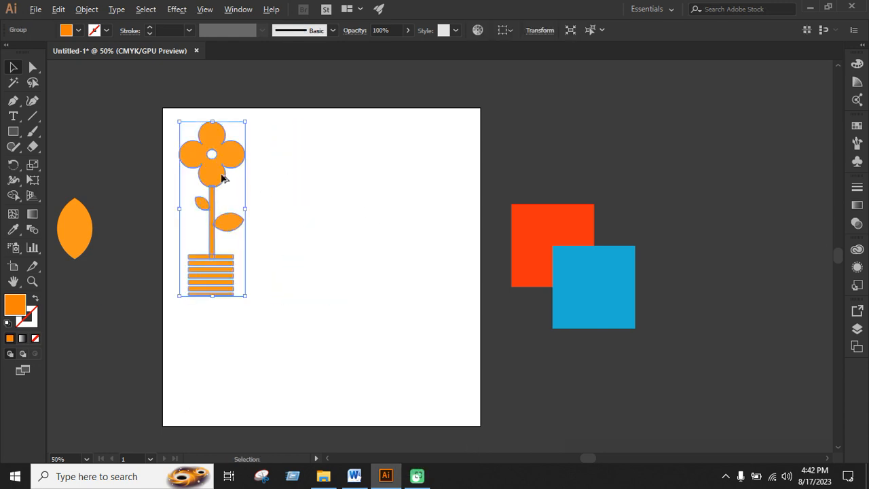
pyautogui.moveTo(222, 176); pyautogui.dragTo(301, 178)
pyautogui.hotkey('ctrl', 'd')
pyautogui.click(430, 219)
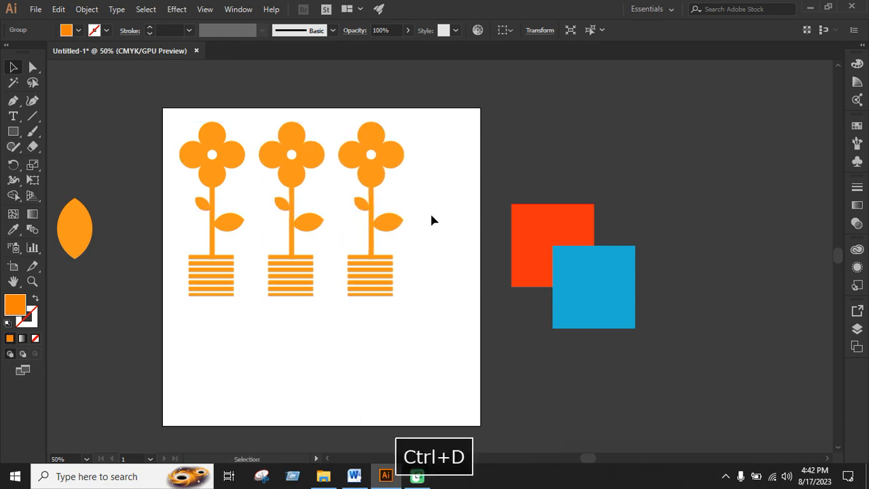
# Recolor the middle flower group with a blue fill and the right flower group with a red fill.
pyautogui.click(292, 156)
pyautogui.click(80, 31)
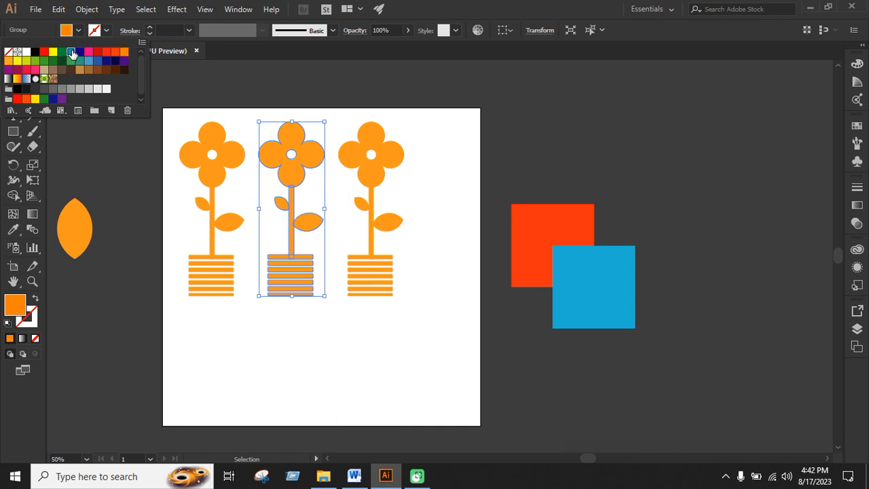
pyautogui.click(71, 51)
pyautogui.click(407, 175)
pyautogui.click(374, 169)
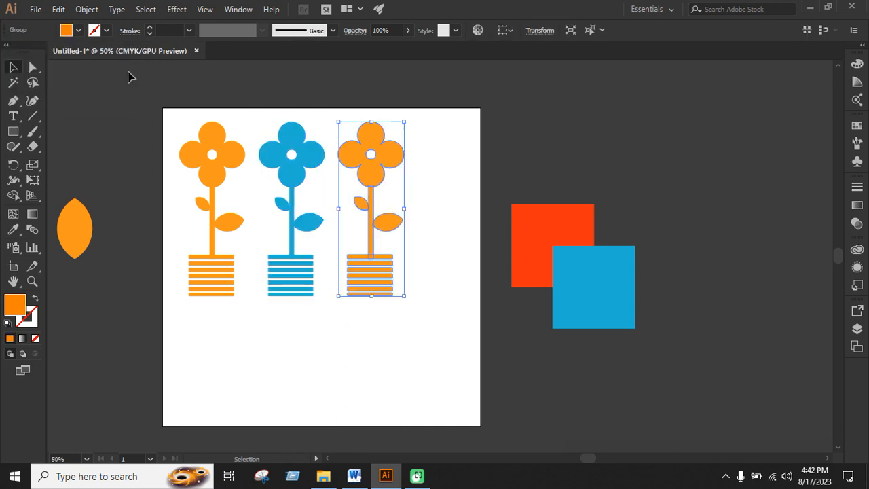
pyautogui.click(80, 31)
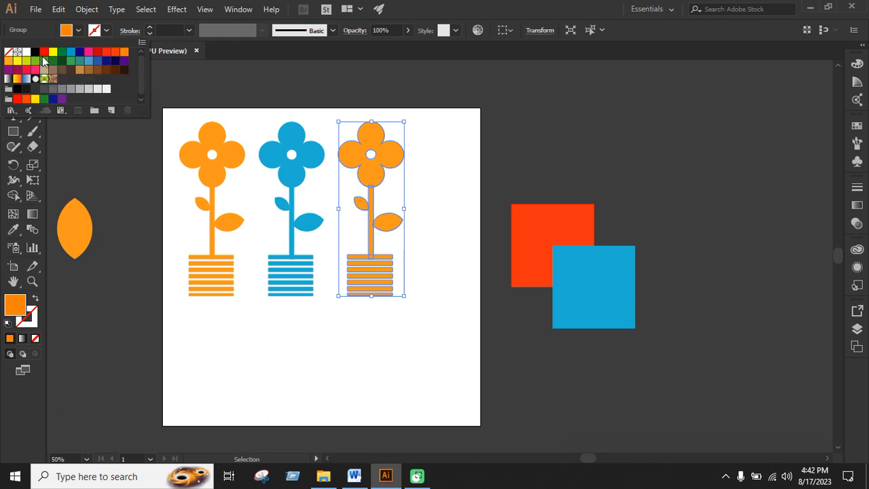
pyautogui.click(42, 53)
pyautogui.click(441, 159)
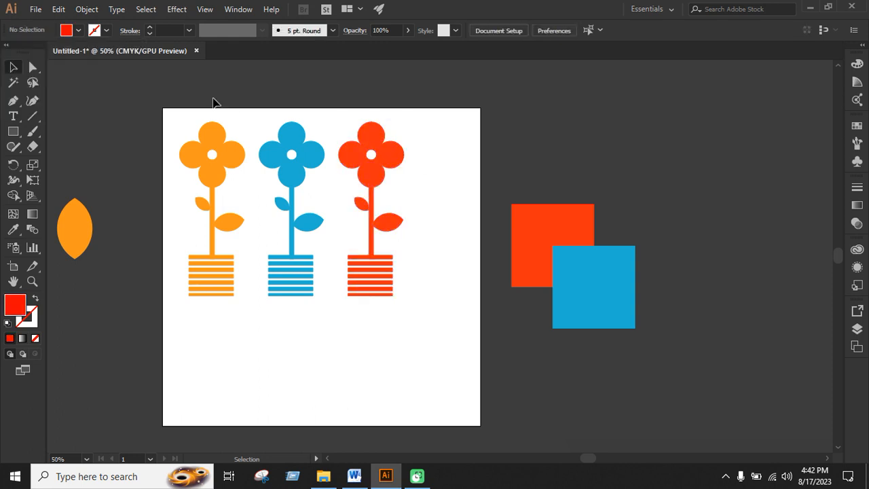
# Select all three flowers, centre them near the artboard's upper edge and scale them down proportionally.
pyautogui.moveTo(193, 99); pyautogui.dragTo(375, 262)
pyautogui.moveTo(378, 178); pyautogui.dragTo(422, 152)
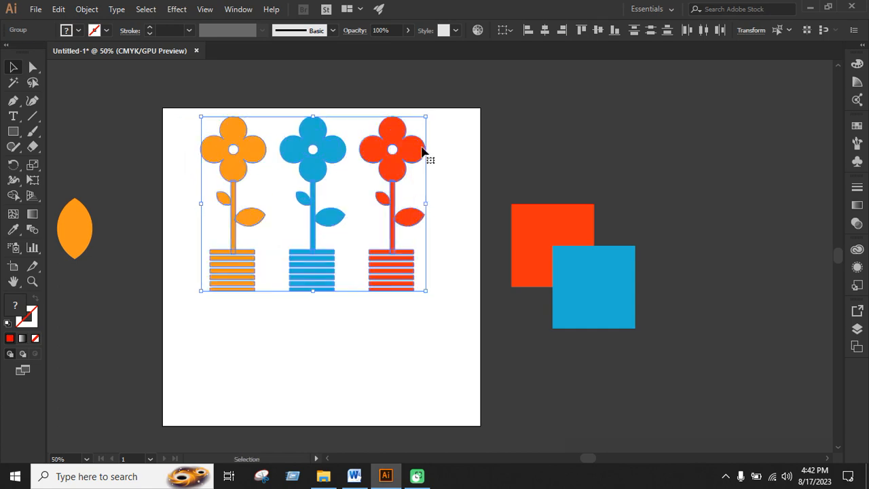
pyautogui.moveTo(426, 118); pyautogui.dragTo(400, 136)
# Duplicate the flower row straight below itself, then shift both rows up to fit within the artboard.
pyautogui.moveTo(379, 170); pyautogui.dragTo(379, 324)
pyautogui.click(205, 122)
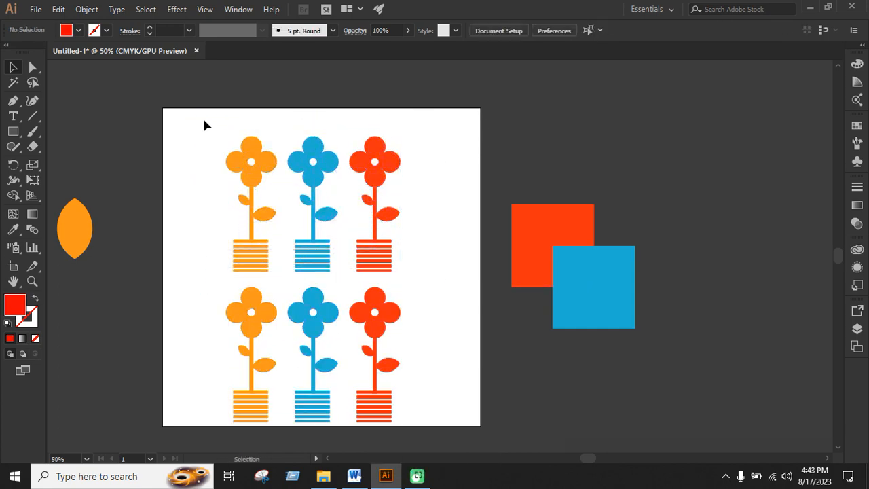
pyautogui.moveTo(375, 431); pyautogui.dragTo(374, 430)
pyautogui.moveTo(373, 325); pyautogui.dragTo(401, 302)
pyautogui.click(416, 312)
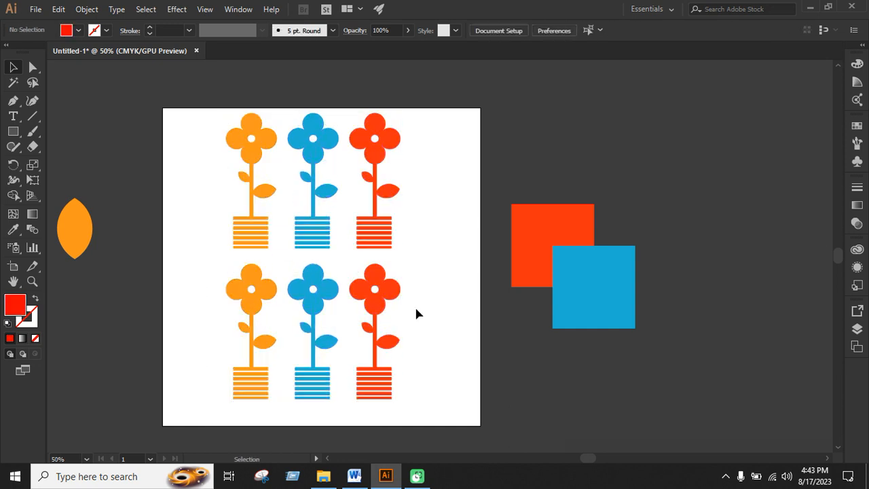
# Recolor the first flower of the lower row with a light green fill.
pyautogui.click(262, 298)
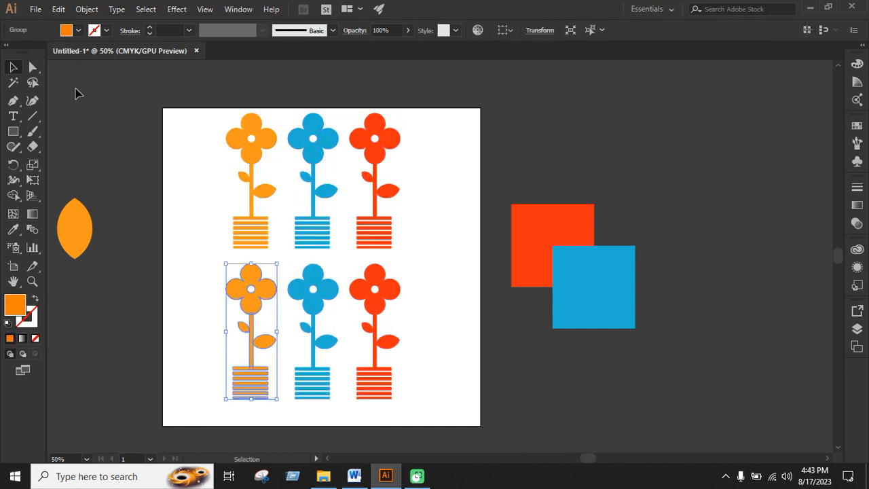
pyautogui.click(80, 30)
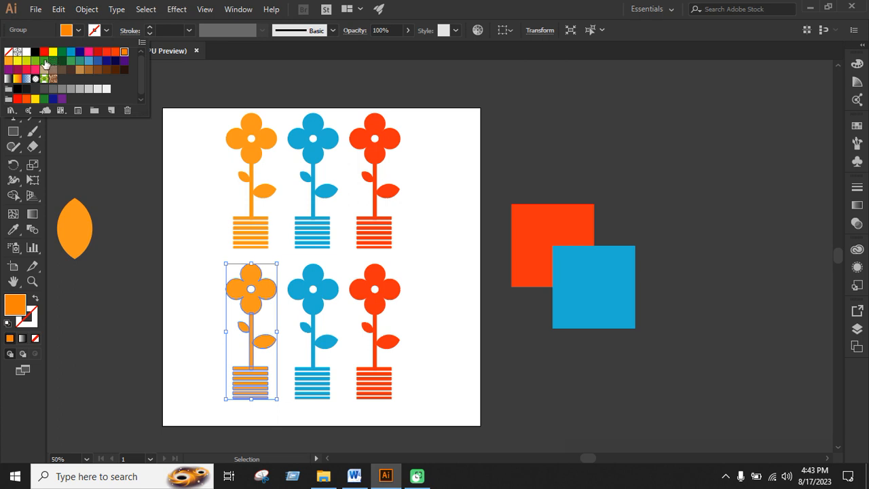
pyautogui.click(411, 305)
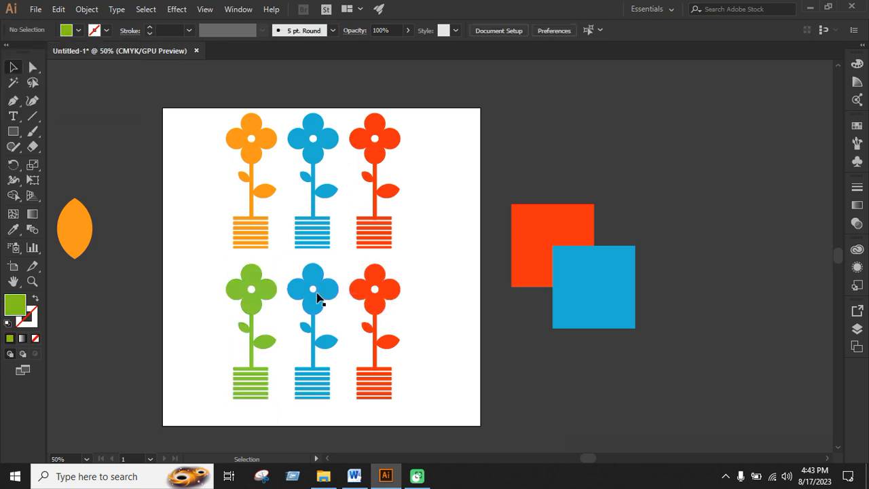
# Fill the middle flower of the lower row with the Orange, Yellow linear gradient.
pyautogui.click(316, 296)
pyautogui.click(80, 30)
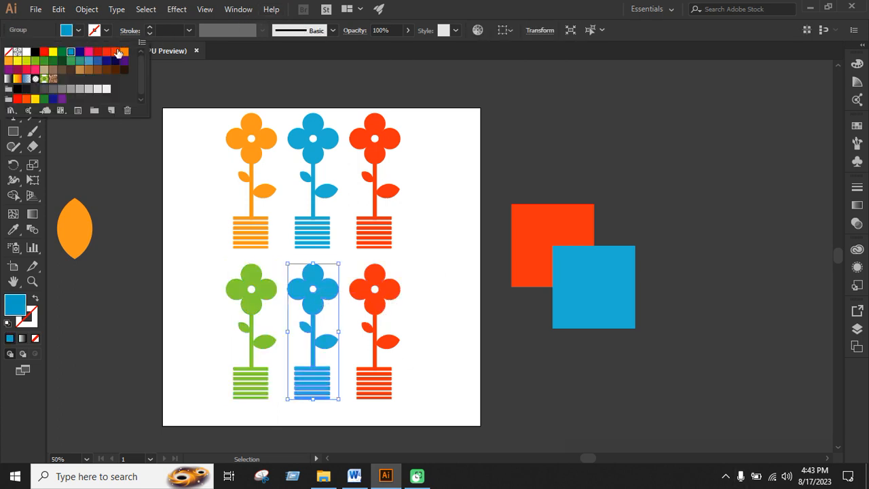
pyautogui.click(44, 70)
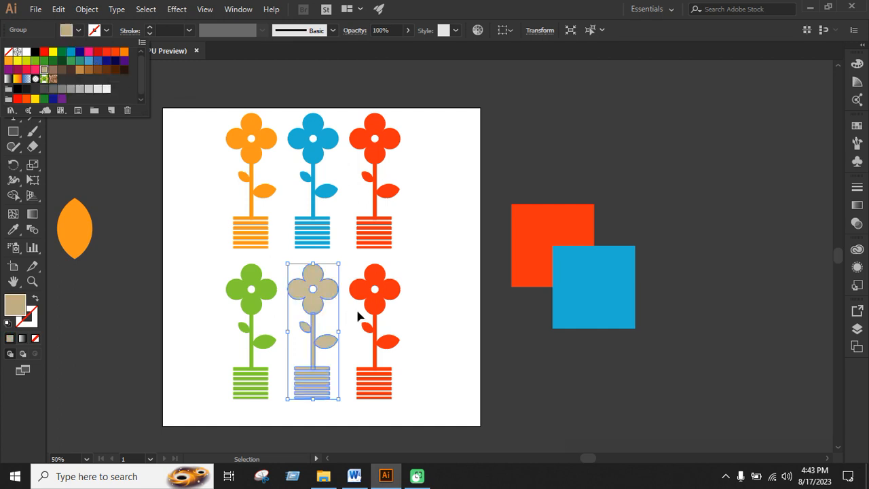
pyautogui.click(29, 233)
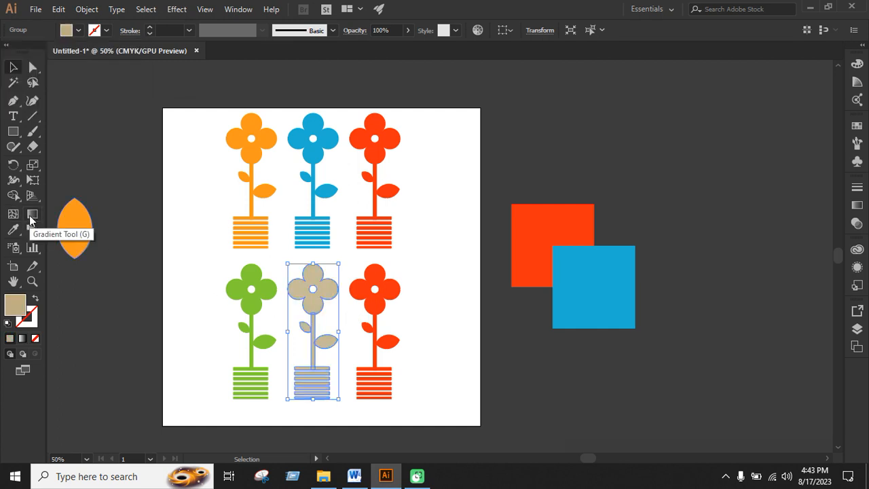
pyautogui.click(857, 206)
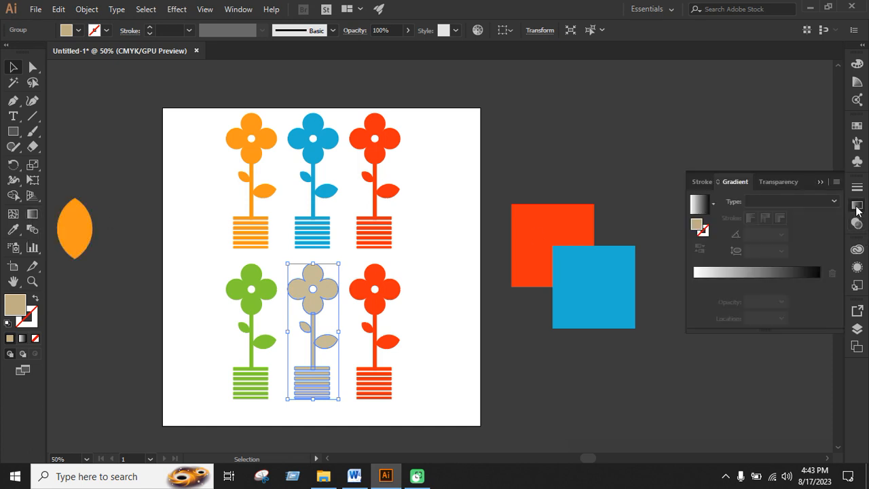
pyautogui.click(754, 273)
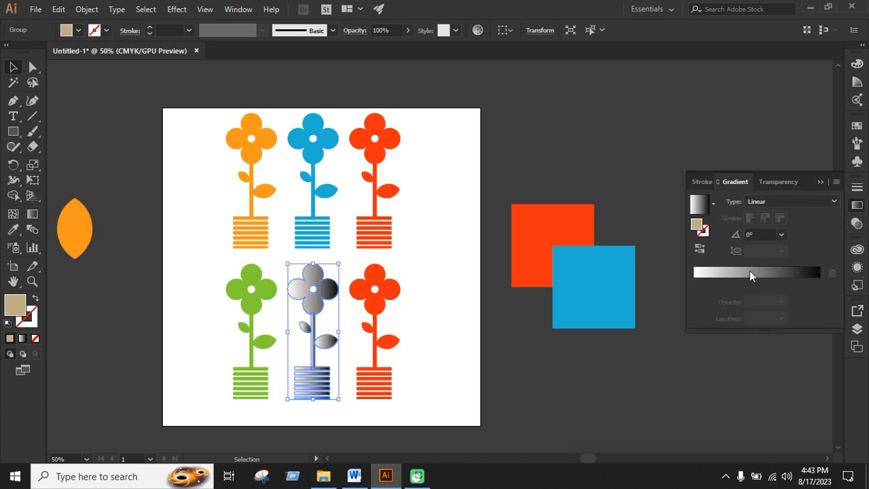
pyautogui.click(712, 205)
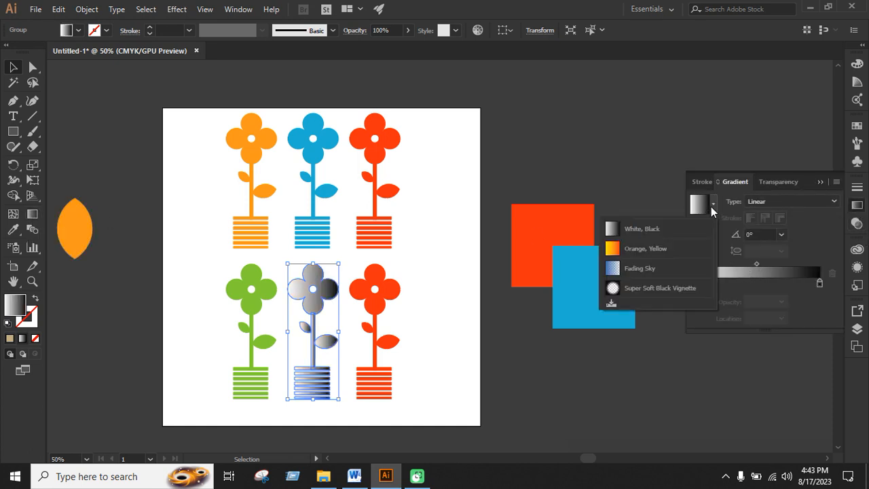
pyautogui.click(543, 160)
# Recolor the last flower of the lower row with a dark green fill.
pyautogui.click(393, 300)
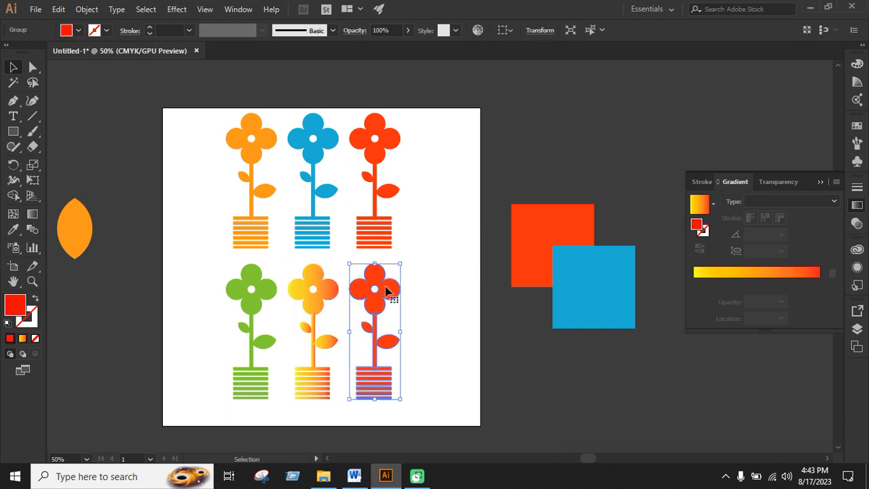
pyautogui.click(78, 30)
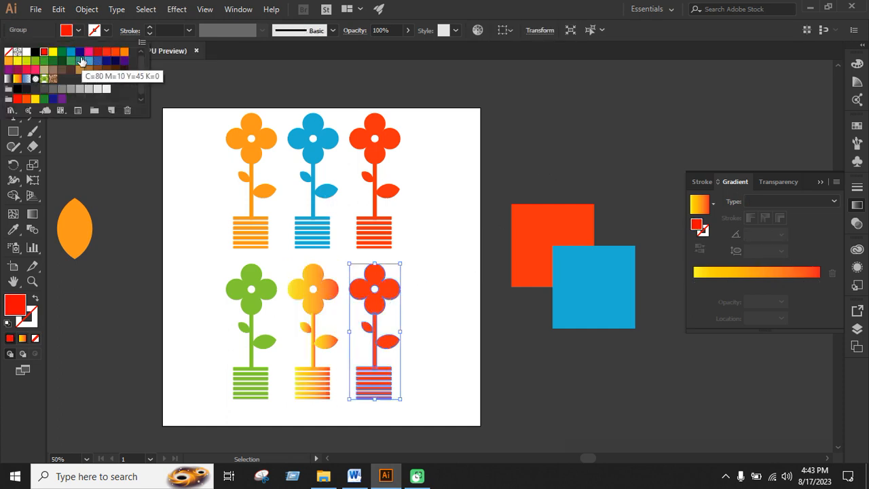
pyautogui.click(61, 53)
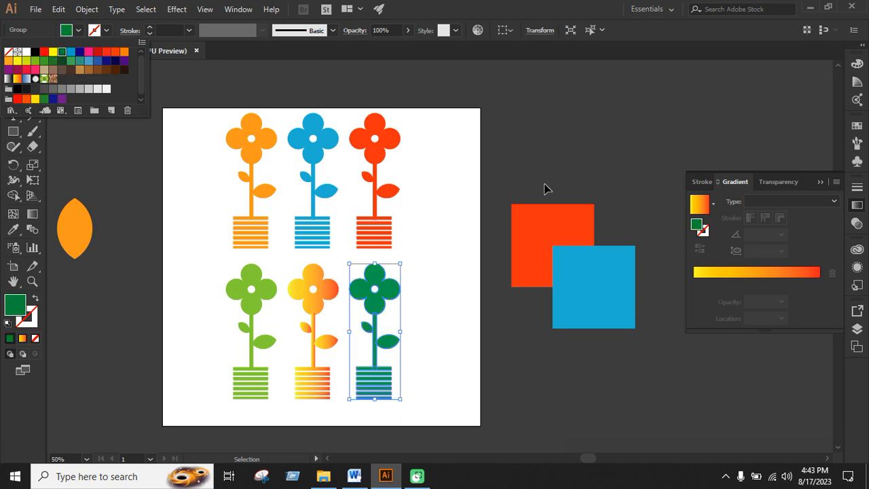
pyautogui.click(553, 167)
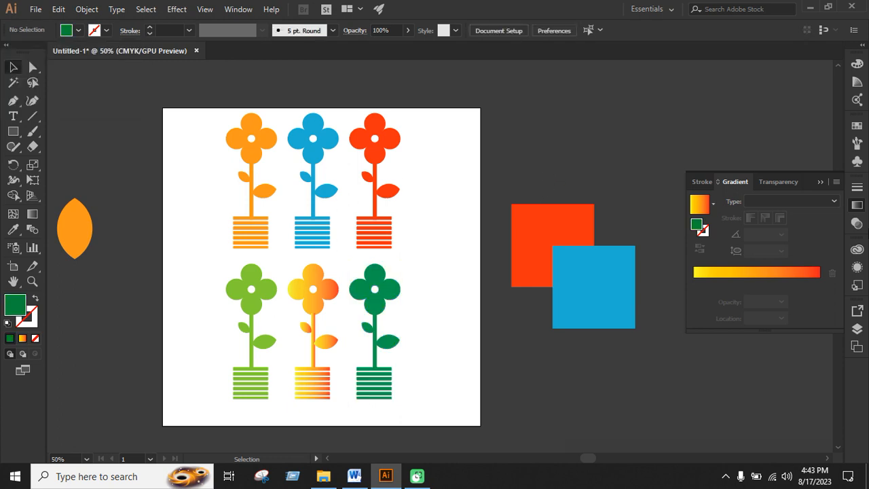
# Scale all six flowers down slightly about their centre and group them together.
pyautogui.moveTo(293, 242); pyautogui.dragTo(427, 413)
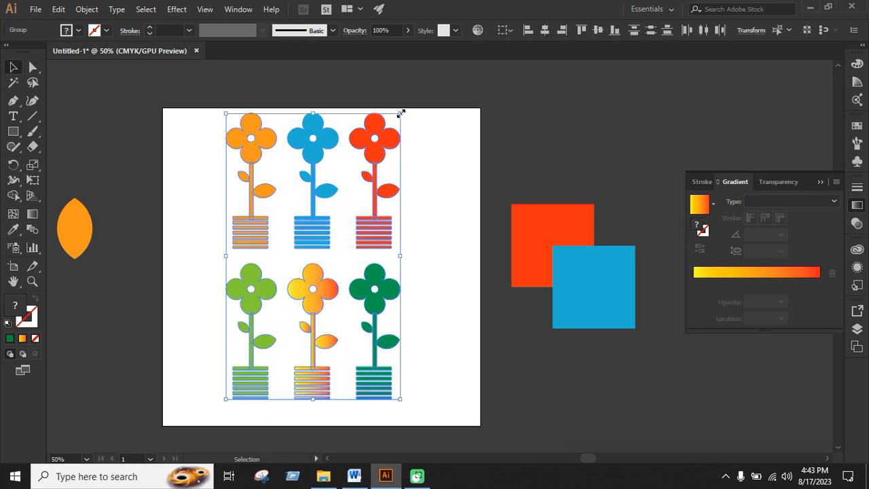
pyautogui.moveTo(400, 114); pyautogui.dragTo(397, 126)
pyautogui.scroll(-1, 412, 186)
pyautogui.click(433, 232)
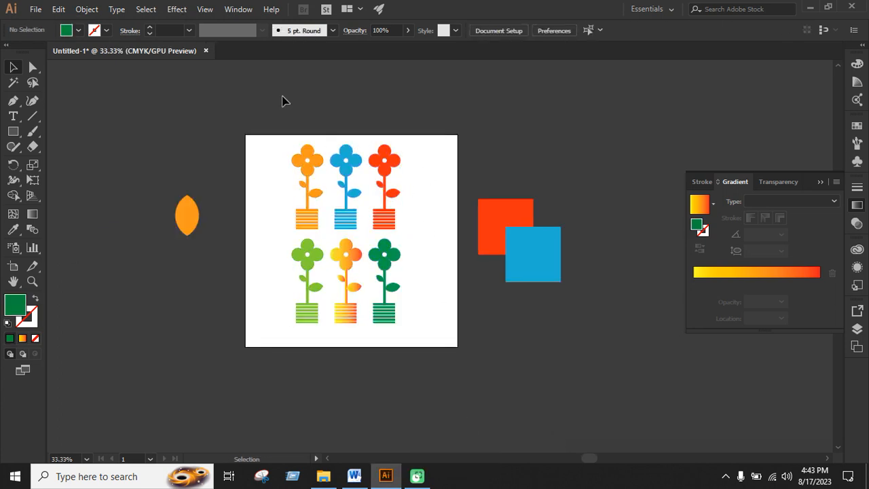
pyautogui.moveTo(291, 130); pyautogui.dragTo(408, 347)
pyautogui.hotkey('ctrl', 'g')
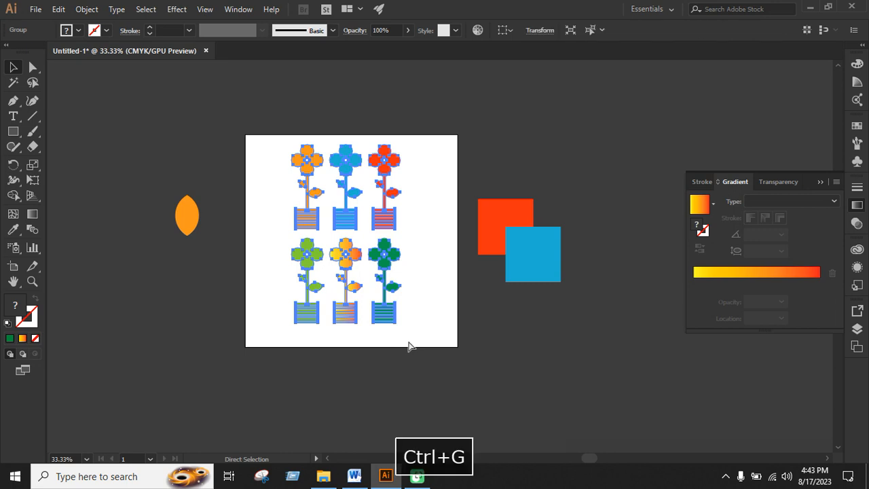
# Delete the spare orange leaf beside the artboard and move the grouped flowers off the artboard into its place.
pyautogui.click(188, 216)
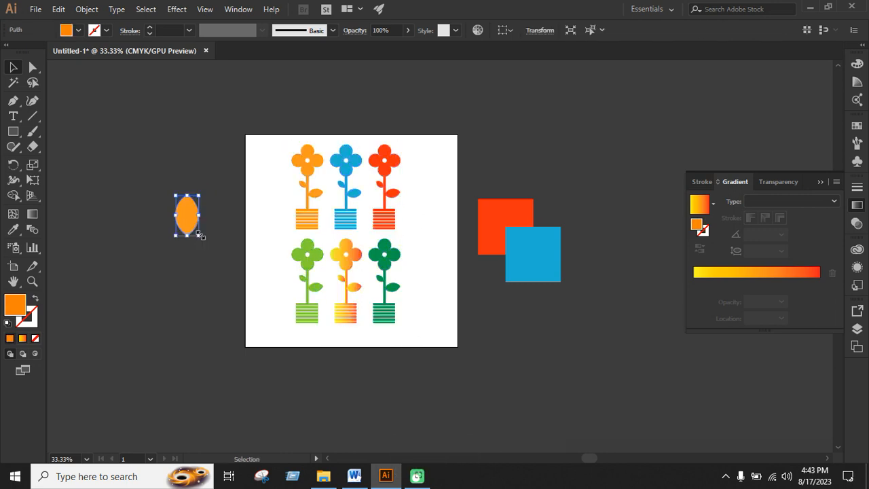
pyautogui.press('BackSpace')
pyautogui.moveTo(349, 219); pyautogui.dragTo(182, 220)
pyautogui.click(344, 214)
pyautogui.scroll(1, 324, 184)
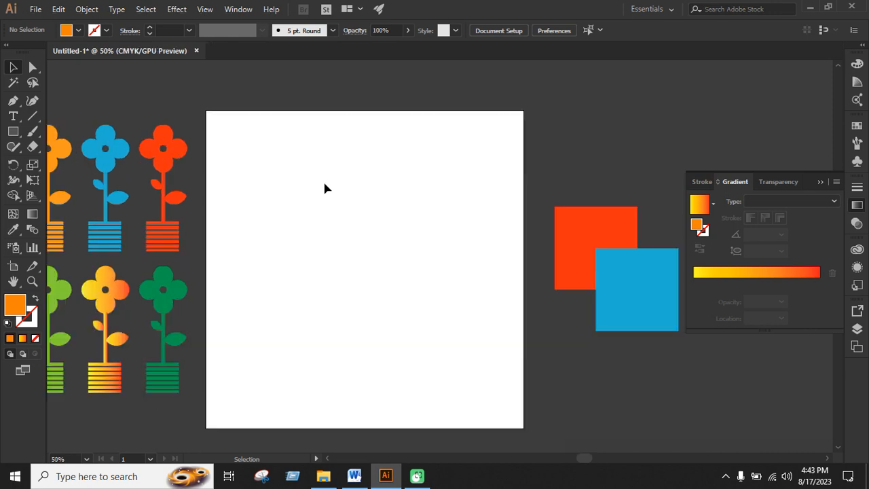
# Delete the overlapping red and blue squares beside the artboard.
pyautogui.scroll(-1, 324, 188)
pyautogui.scroll(1, 326, 209)
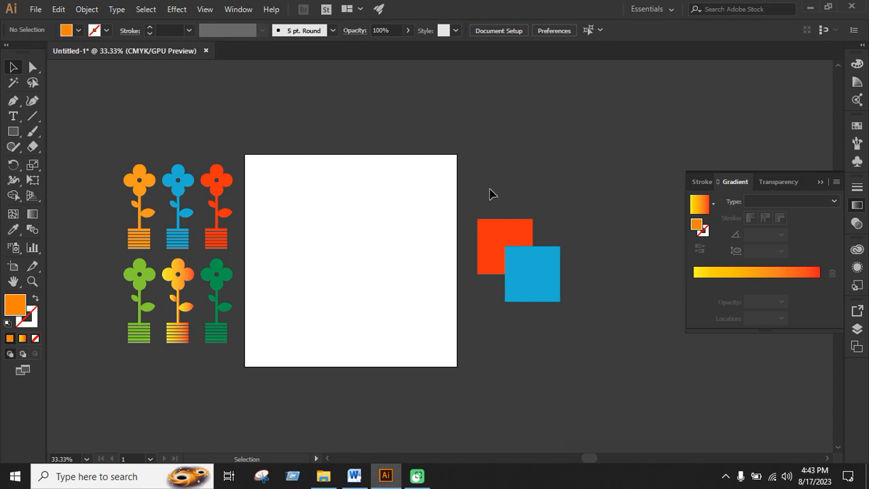
pyautogui.moveTo(492, 195); pyautogui.dragTo(555, 273)
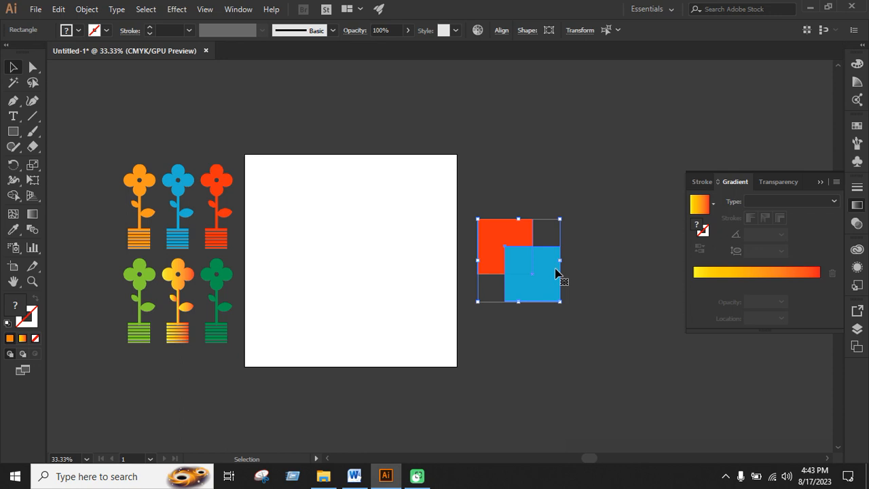
pyautogui.press('BackSpace')
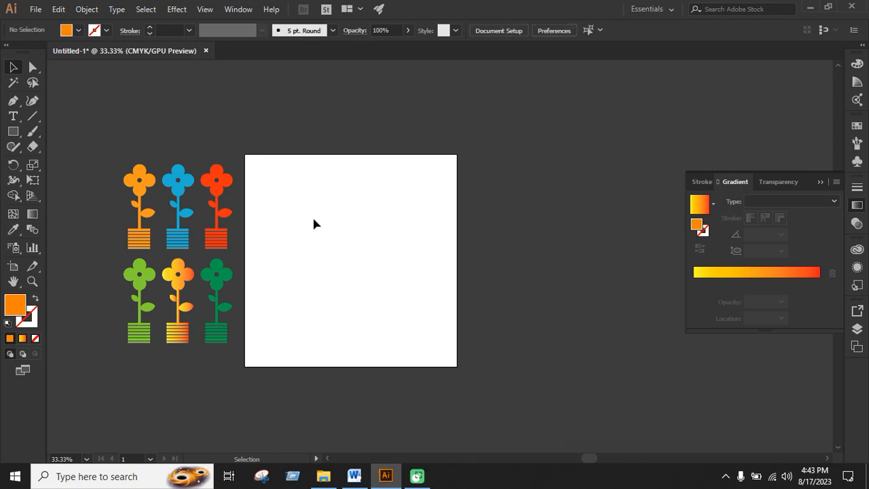
# Draw a circle about 116 px across at the artboard's centre, with no fill and a 3 pt orange stroke.
pyautogui.scroll(1, 313, 223)
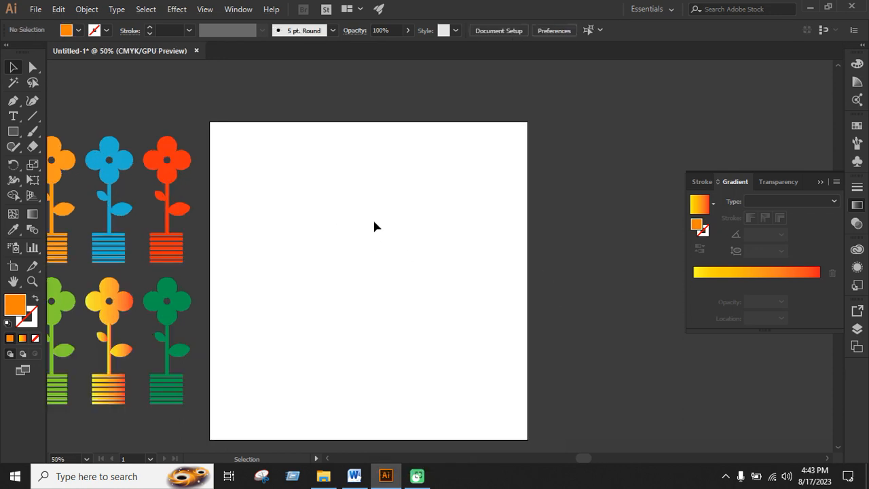
pyautogui.rightClick(14, 131)
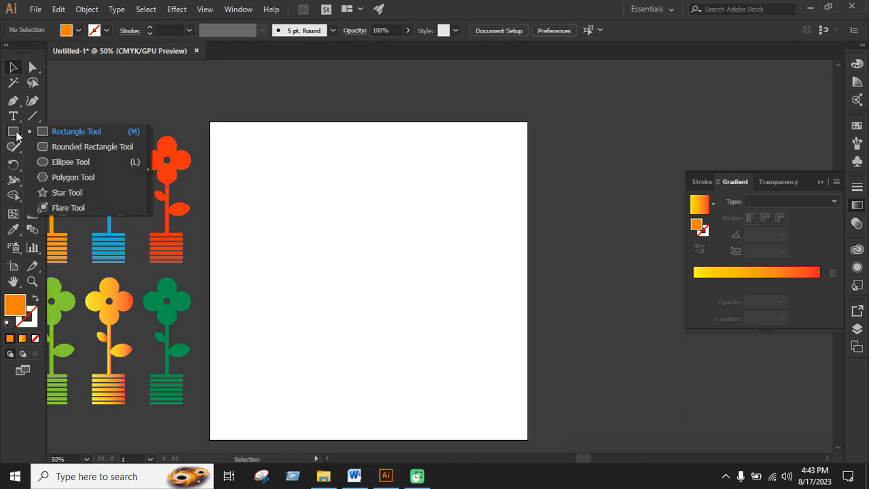
pyautogui.click(71, 163)
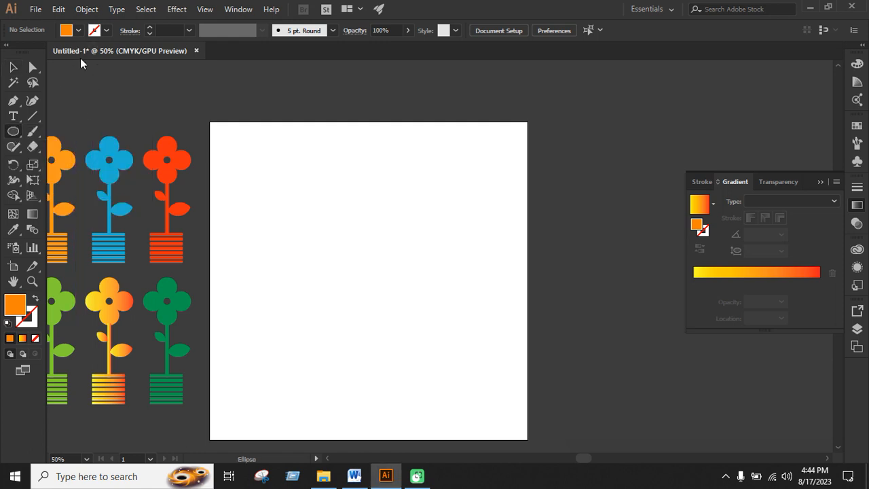
pyautogui.click(36, 300)
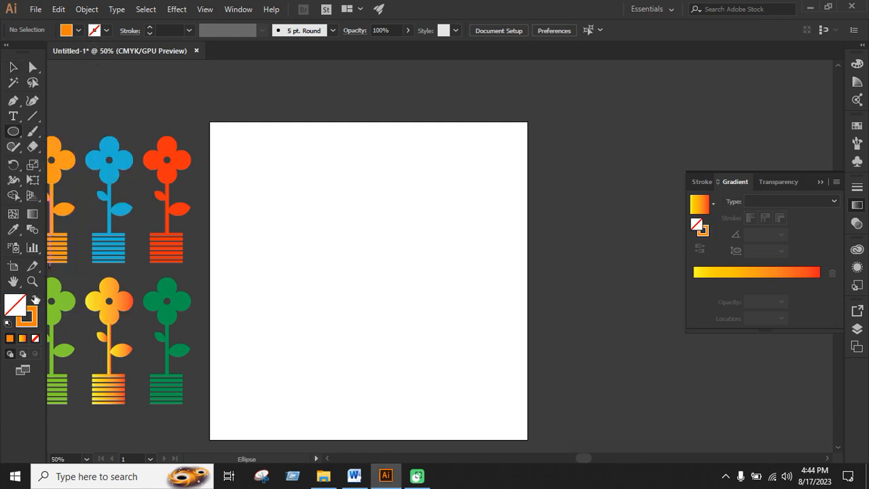
pyautogui.click(149, 27)
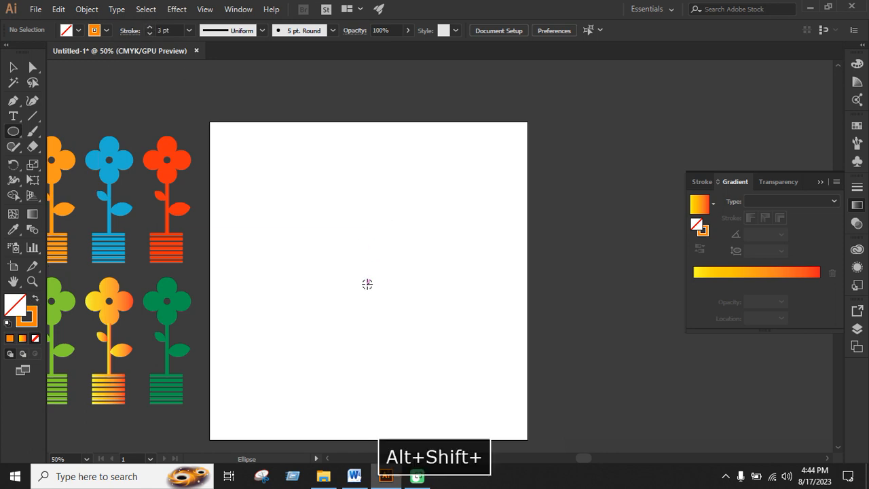
pyautogui.moveTo(367, 284)
pyautogui.mouseDown()
pyautogui.moveTo(446, 359)
pyautogui.moveTo(382, 302)
pyautogui.mouseUp()
# Move the outlined circle straight up into the upper half of the artboard.
pyautogui.click(13, 67)
pyautogui.click(458, 265)
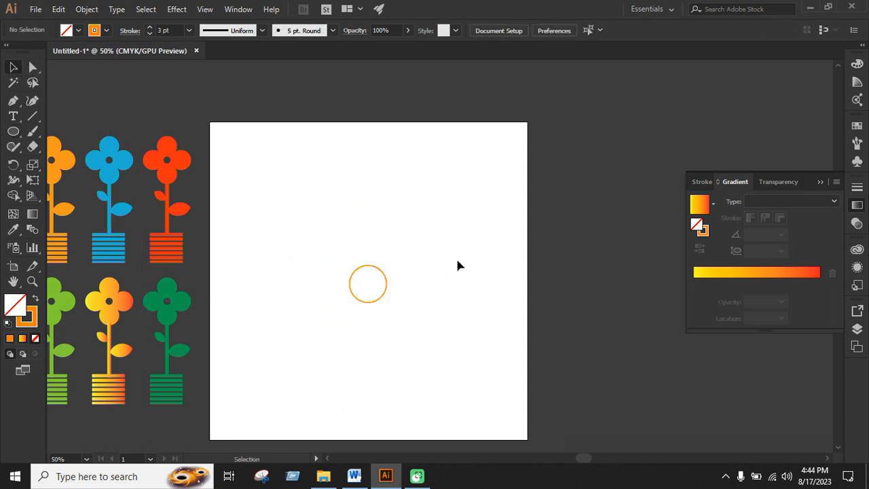
pyautogui.scroll(-2, 458, 265)
pyautogui.moveTo(378, 228); pyautogui.dragTo(380, 179)
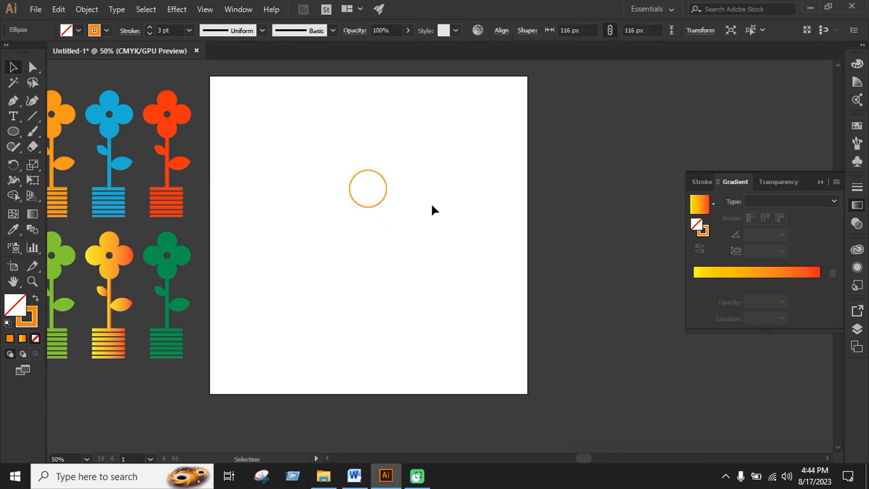
# Duplicate the orange circle straight below the original and enlarge the copy from its centre to about five times its size.
pyautogui.click(434, 211)
pyautogui.moveTo(376, 210); pyautogui.dragTo(378, 252)
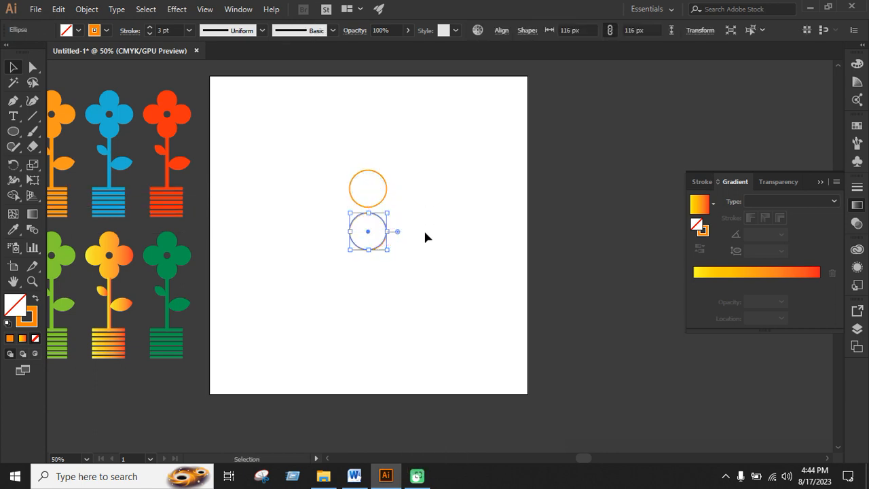
pyautogui.moveTo(388, 213); pyautogui.dragTo(483, 136)
# Move the small circle straight down until it touches the inside of the large circle's lowest point.
pyautogui.click(490, 229)
pyautogui.moveTo(376, 210); pyautogui.dragTo(374, 329)
pyautogui.scroll(3, 396, 324)
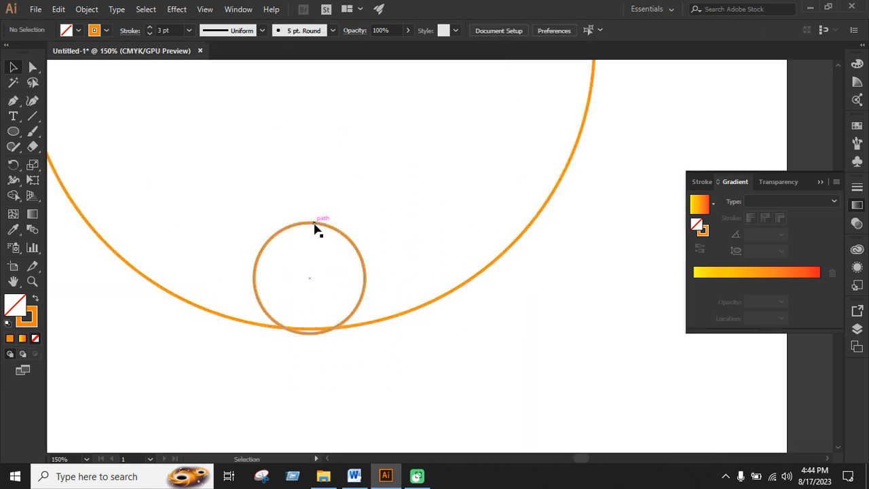
pyautogui.moveTo(314, 228); pyautogui.dragTo(316, 223)
pyautogui.click(441, 326)
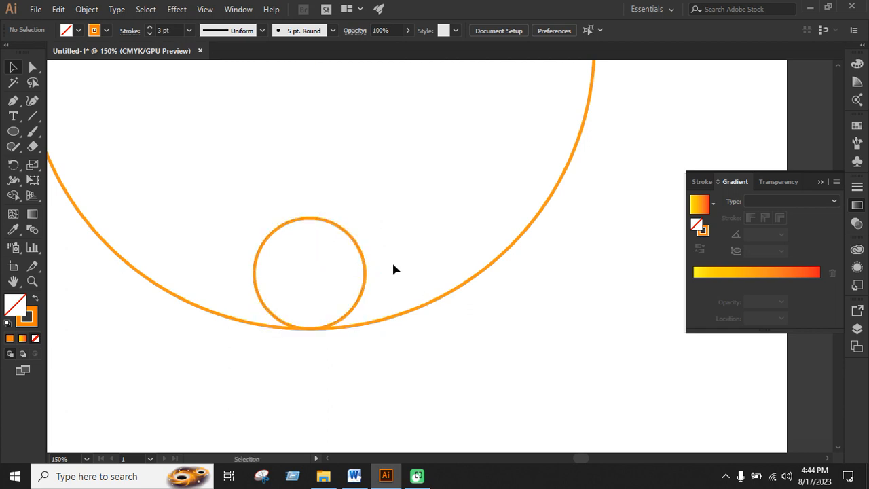
pyautogui.scroll(-4, 384, 263)
pyautogui.scroll(1, 374, 236)
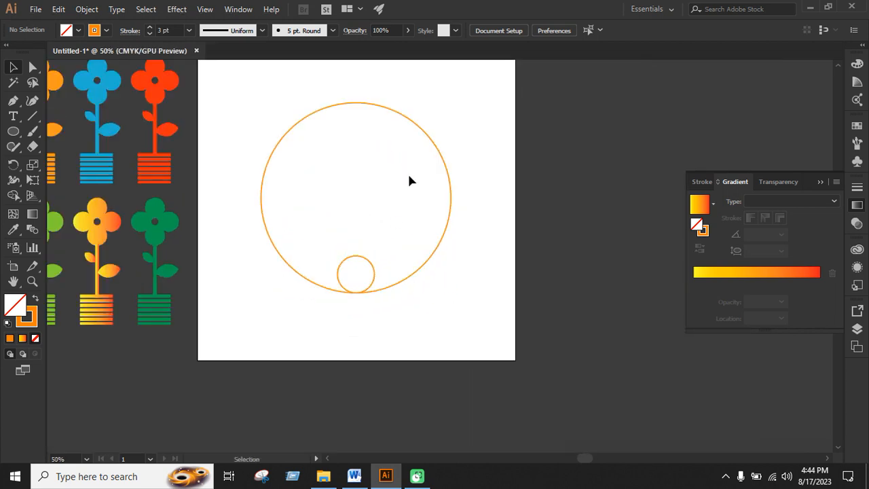
# Scale both circles down together until the large one is about 323 px wide, and move them higher on the artboard.
pyautogui.moveTo(288, 102); pyautogui.dragTo(398, 271)
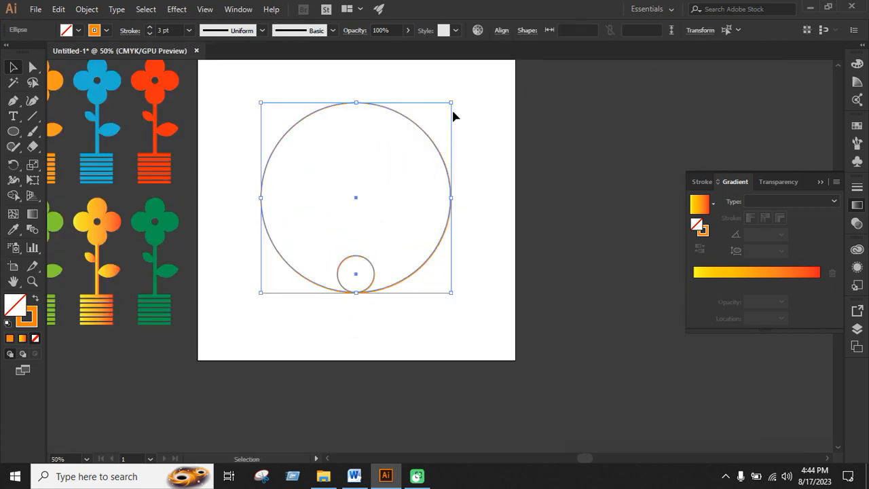
pyautogui.moveTo(451, 101); pyautogui.dragTo(442, 146)
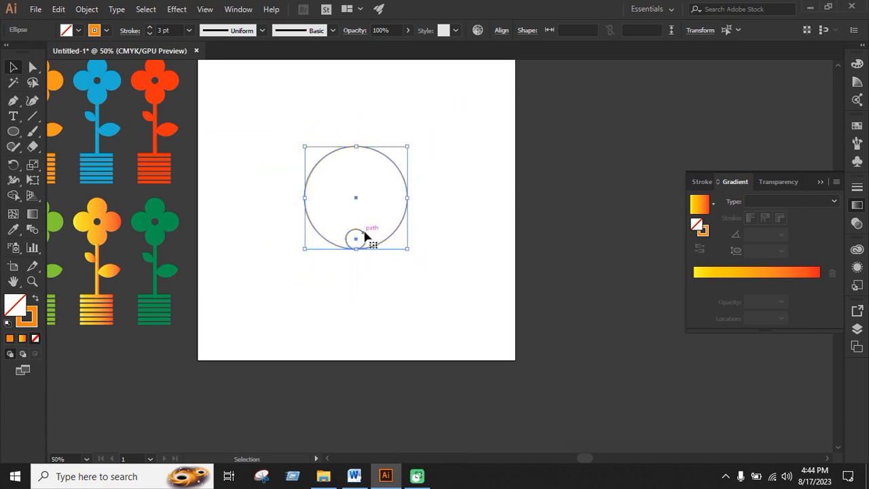
pyautogui.moveTo(362, 239); pyautogui.dragTo(350, 176)
# Enlarge the small circle slightly to about a quarter of the large circle's width, keeping it touching the large circle's lowest point.
pyautogui.click(387, 183)
pyautogui.click(366, 187)
pyautogui.click(371, 171)
pyautogui.keyDown('alt'); pyautogui.scroll(1, 371, 171); pyautogui.keyUp('alt')
pyautogui.click(384, 170)
pyautogui.keyDown('alt'); pyautogui.scroll(2, 377, 173); pyautogui.keyUp('alt')
pyautogui.click(419, 271)
pyautogui.keyDown('alt'); pyautogui.scroll(-2, 381, 257); pyautogui.keyUp('alt')
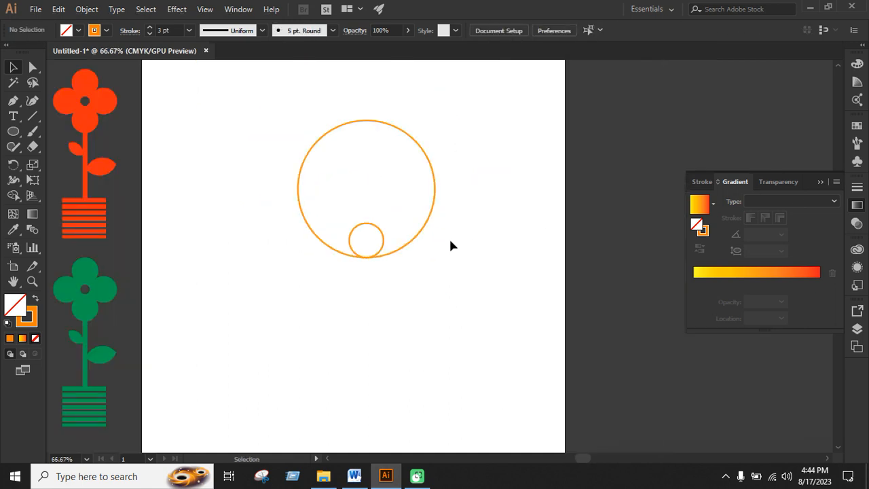
# Rotate a copy of the large circle by 360/6 degrees around the small circle's centre.
pyautogui.click(415, 140)
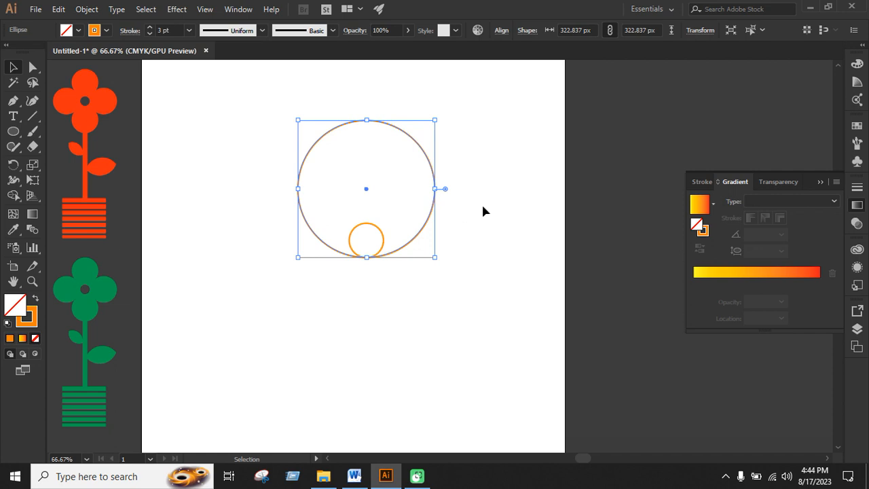
pyautogui.moveTo(13, 165); pyautogui.dragTo(61, 166)
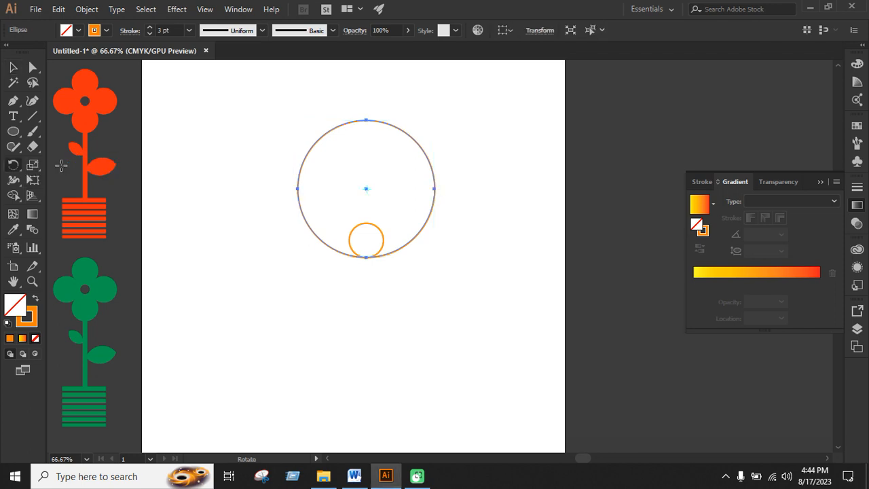
pyautogui.keyDown('alt'); pyautogui.click(366, 239); pyautogui.keyUp('alt')
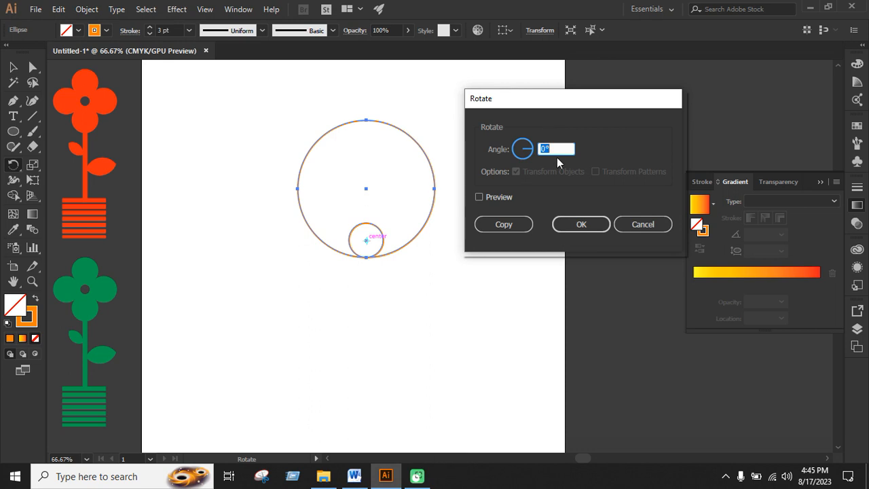
pyautogui.write('3')
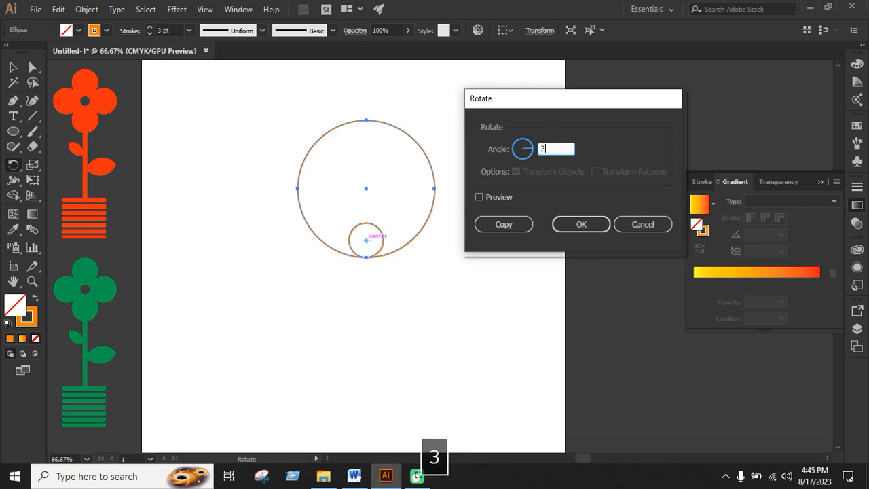
pyautogui.write('60')
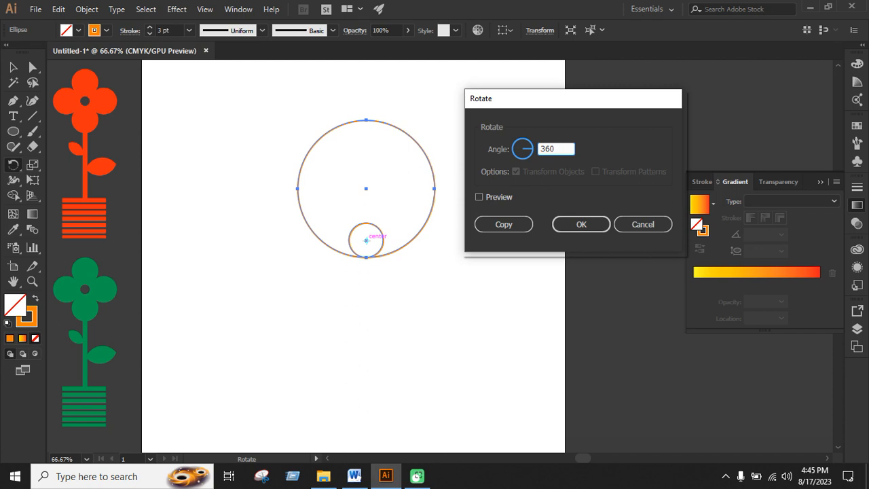
pyautogui.write('/6')
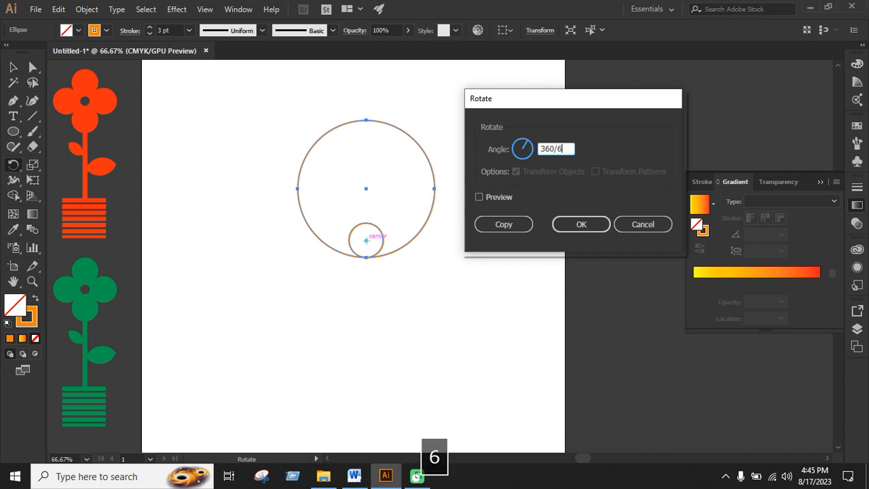
pyautogui.click(511, 224)
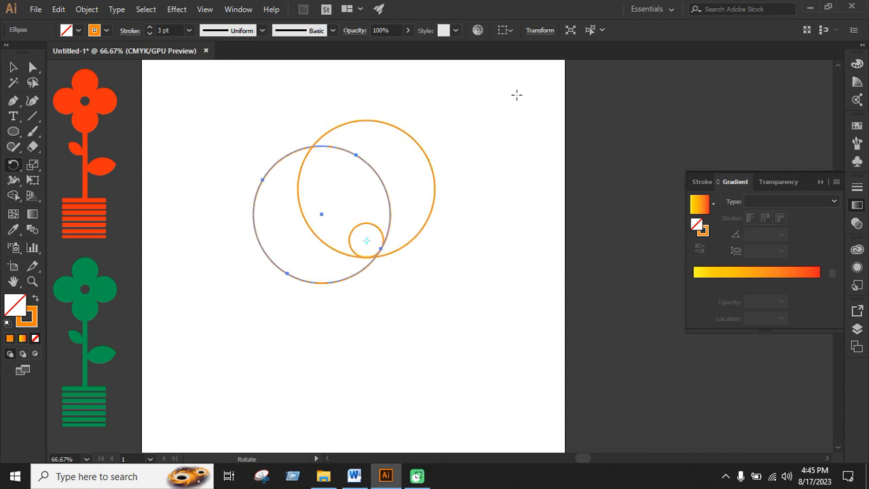
# Repeat the rotated copy four more times to complete a ring of six large circles around the small one.
pyautogui.hotkey('ctrl', 'd')
pyautogui.hotkey('ctrl', 'd')
pyautogui.hotkey('ctrl', 'd')
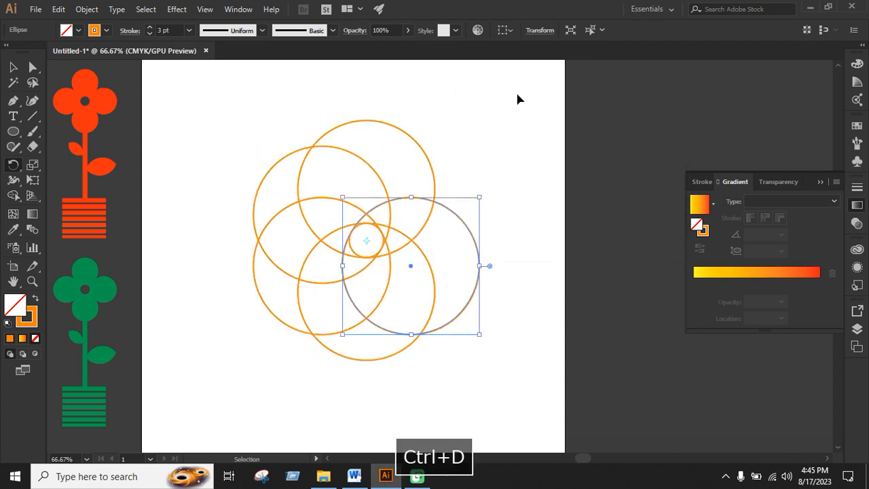
pyautogui.hotkey('ctrl', 'd')
# Select all the circles and merge their overlapping regions with Shape Builder into six curved petals spiralling around the centre circle.
pyautogui.click(14, 70)
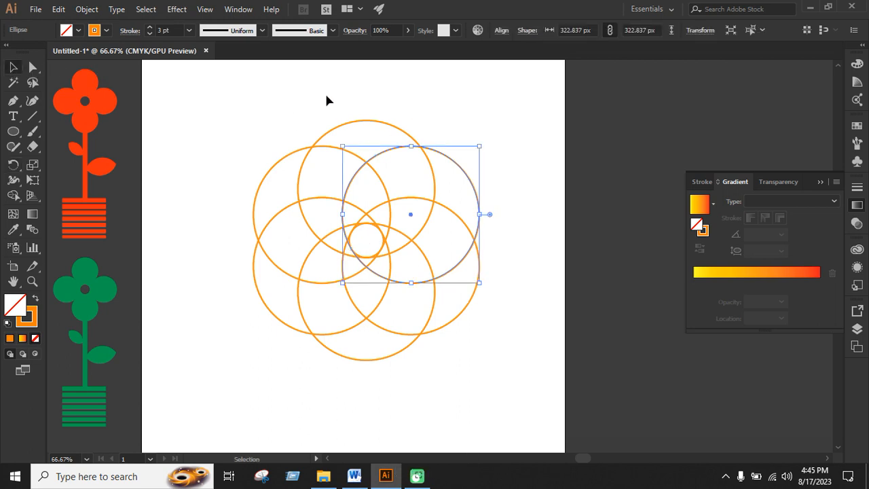
pyautogui.click(247, 111)
pyautogui.moveTo(383, 280); pyautogui.dragTo(508, 400)
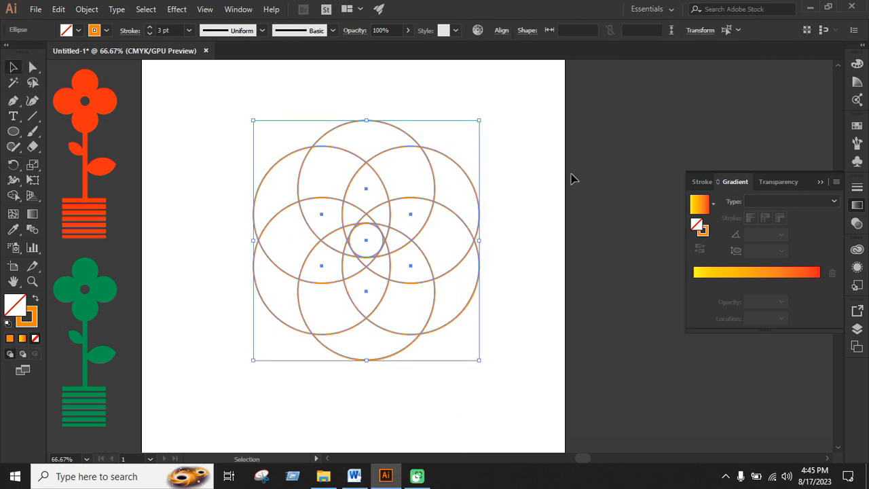
pyautogui.click(15, 196)
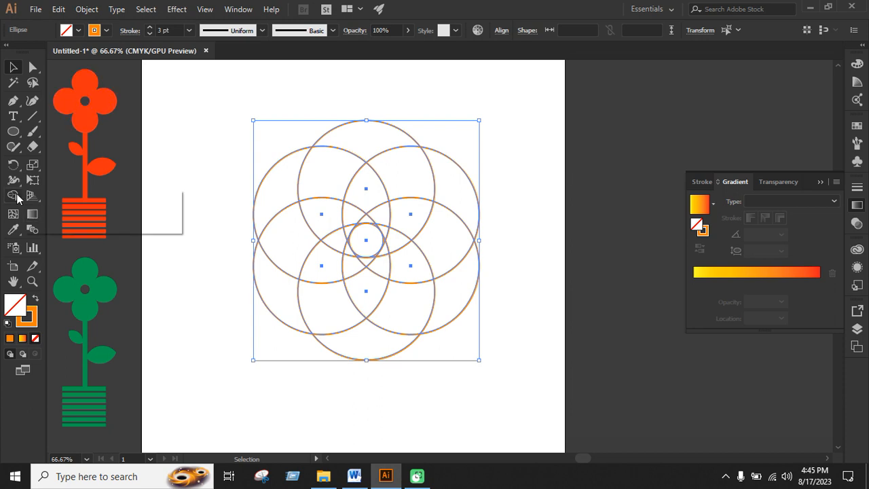
pyautogui.click(83, 195)
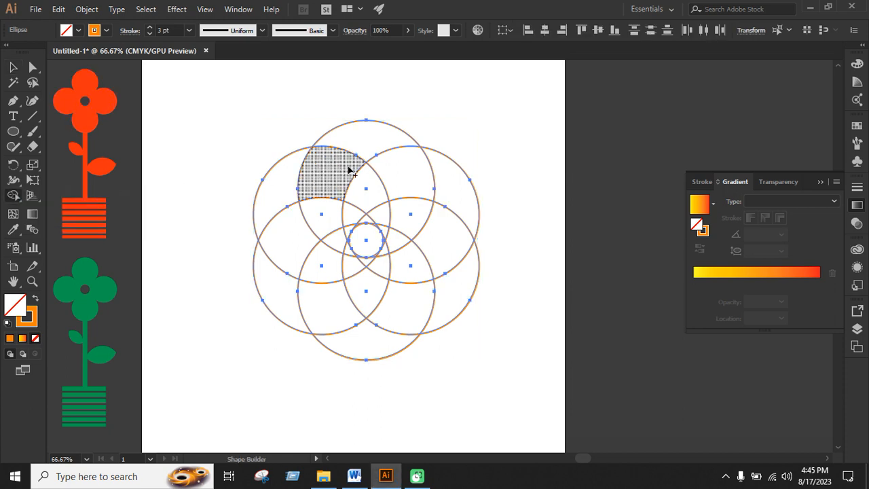
pyautogui.scroll(1, 405, 239)
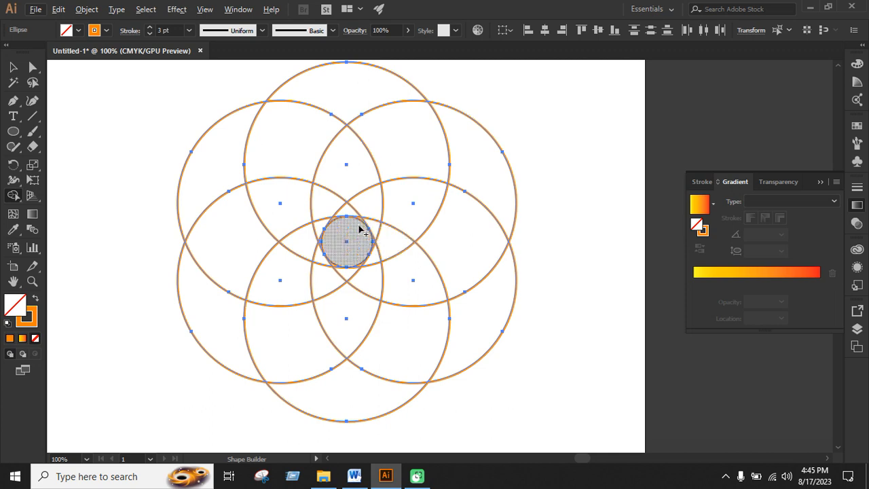
pyautogui.moveTo(322, 225)
pyautogui.mouseDown()
pyautogui.moveTo(354, 164)
pyautogui.moveTo(448, 151)
pyautogui.moveTo(473, 170)
pyautogui.moveTo(434, 193)
pyautogui.mouseUp()
pyautogui.moveTo(350, 212)
pyautogui.mouseDown()
pyautogui.moveTo(398, 205)
pyautogui.moveTo(433, 214)
pyautogui.moveTo(473, 261)
pyautogui.moveTo(476, 326)
pyautogui.moveTo(397, 262)
pyautogui.moveTo(408, 311)
pyautogui.moveTo(378, 374)
pyautogui.mouseUp()
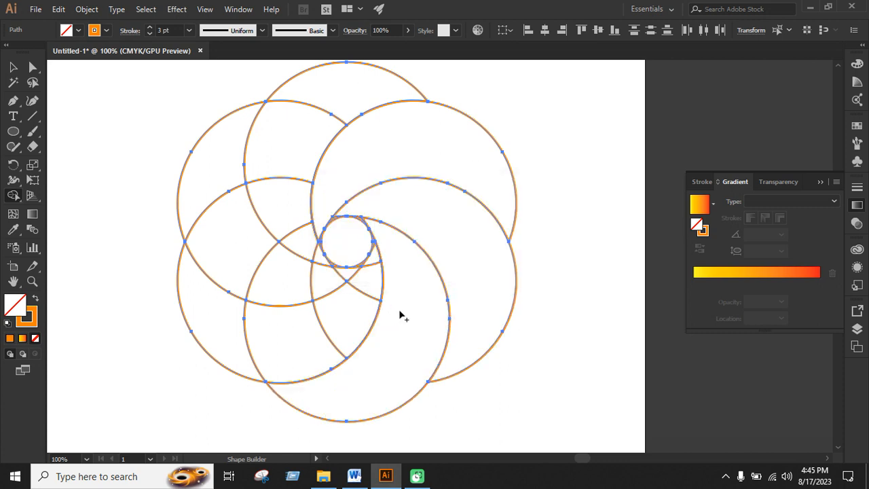
pyautogui.moveTo(376, 258)
pyautogui.mouseDown()
pyautogui.moveTo(347, 317)
pyautogui.moveTo(235, 334)
pyautogui.mouseUp()
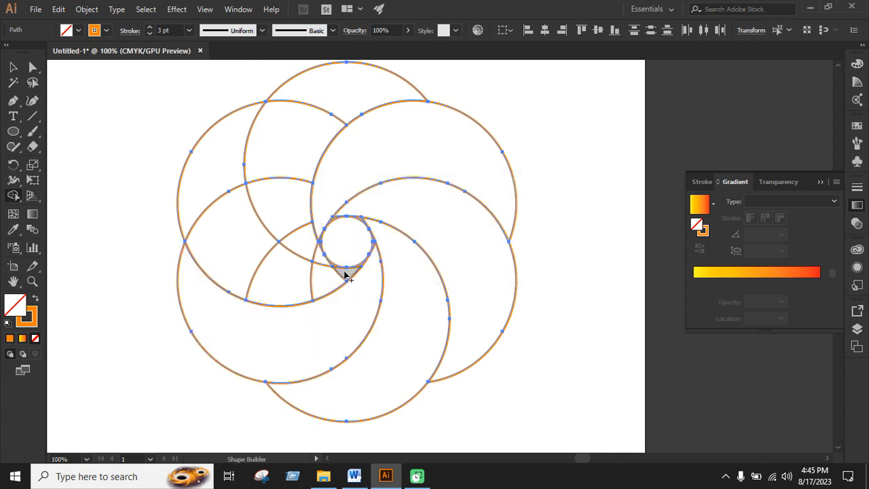
pyautogui.moveTo(233, 233); pyautogui.dragTo(211, 187)
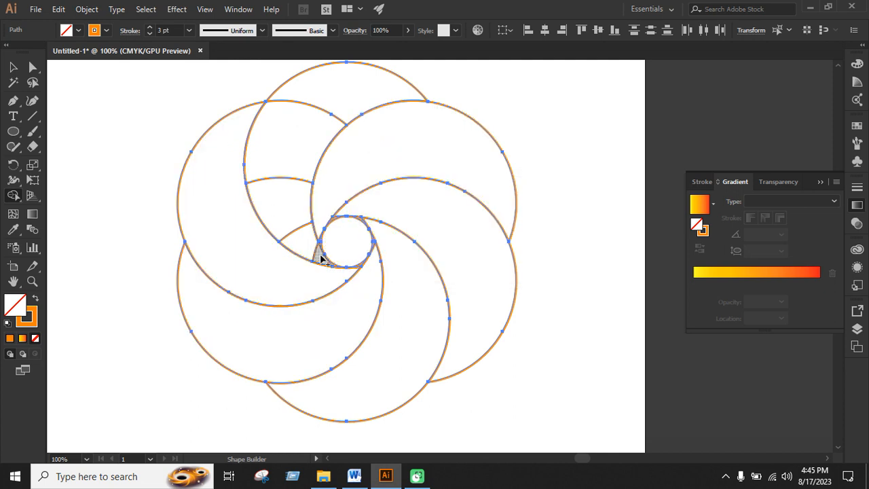
pyautogui.moveTo(320, 249)
pyautogui.mouseDown()
pyautogui.moveTo(280, 180)
pyautogui.moveTo(293, 133)
pyautogui.moveTo(328, 108)
pyautogui.mouseUp()
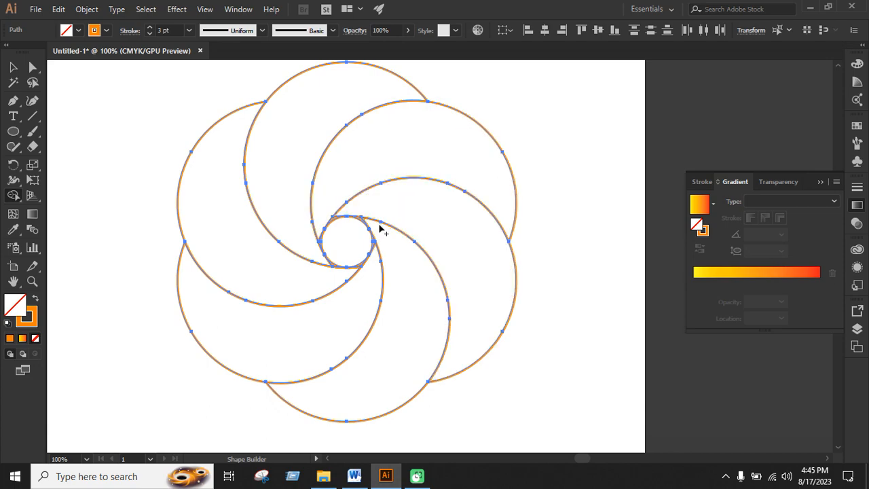
# Merge the small leftover slivers around the centre circle into their adjoining petals with Shape Builder, and deselect the artwork.
pyautogui.scroll(5, 312, 210)
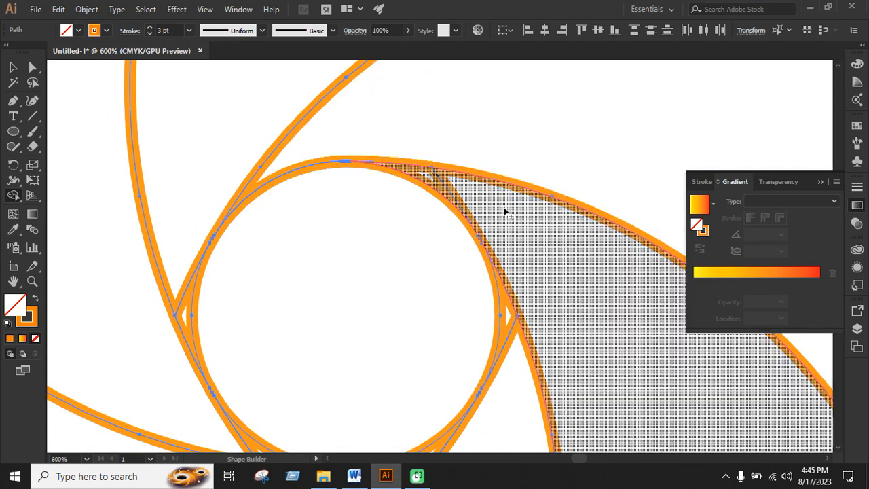
pyautogui.scroll(-3, 407, 149)
pyautogui.scroll(3, 435, 197)
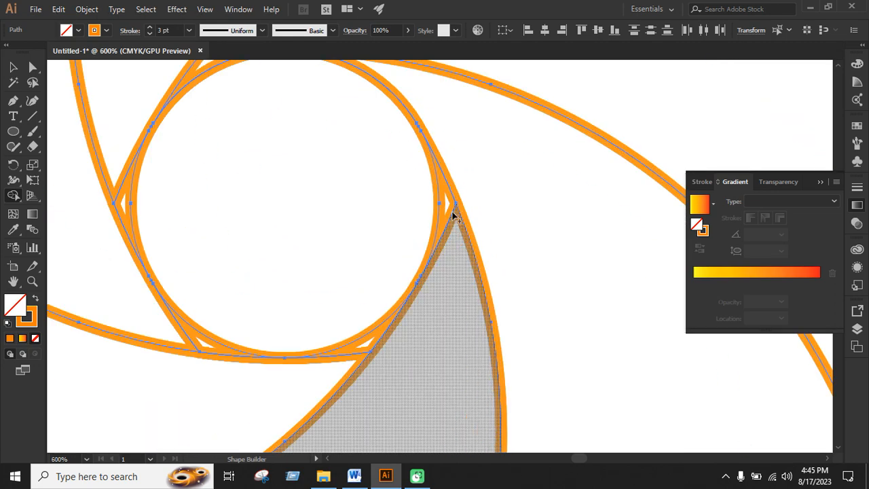
pyautogui.click(453, 216)
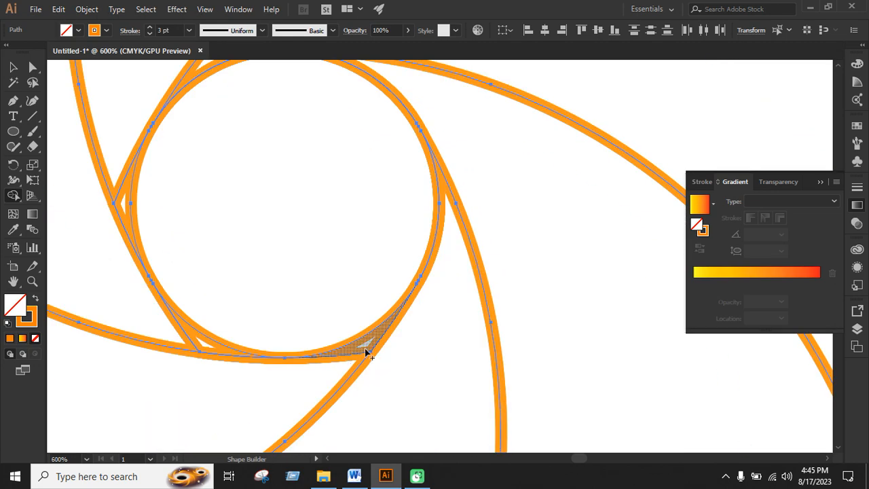
pyautogui.scroll(-2, 454, 278)
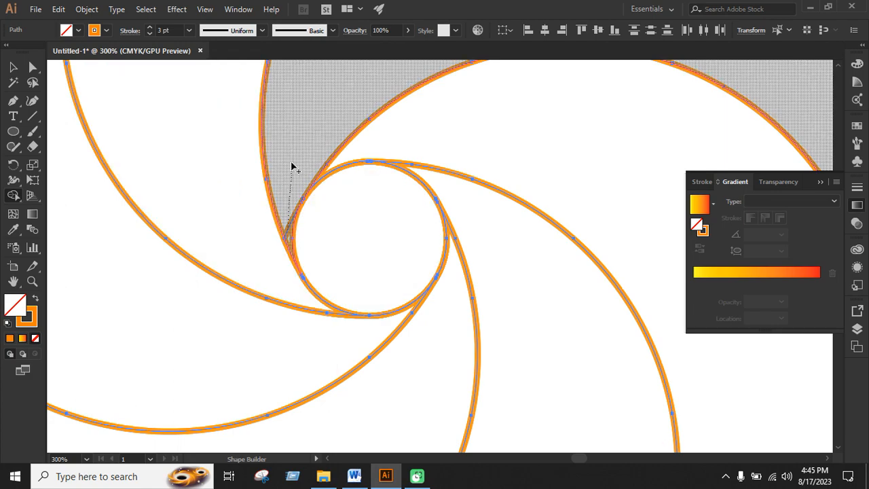
pyautogui.scroll(2, 395, 144)
pyautogui.scroll(-6, 428, 204)
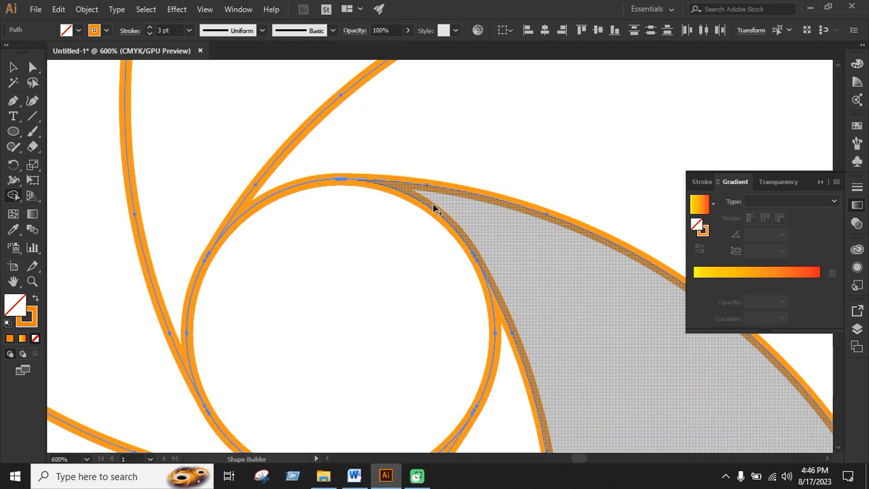
pyautogui.click(13, 67)
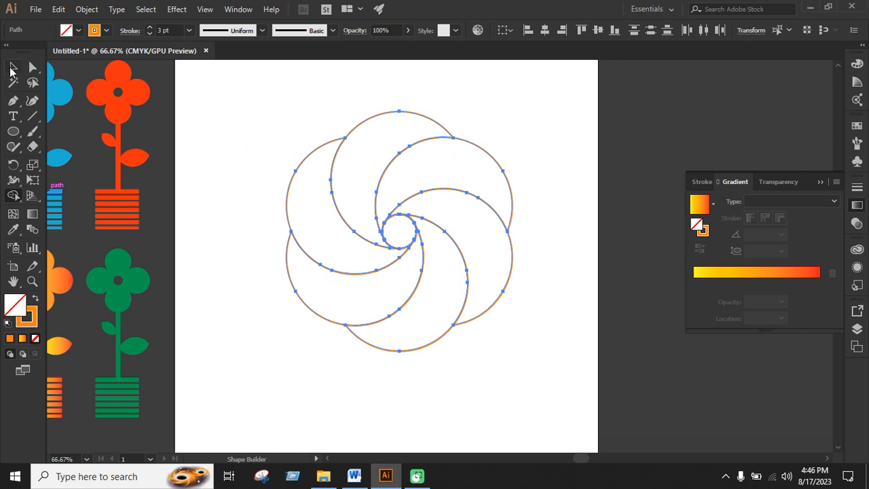
pyautogui.click(477, 150)
pyautogui.click(554, 164)
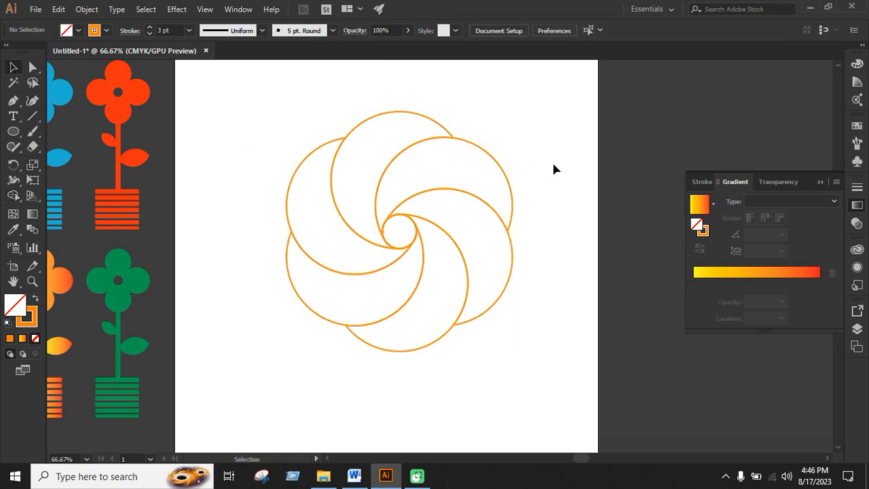
# Select the whole spiral flower and use Shape Builder to fill its top petal bright red and the upper-right petal a darker red.
pyautogui.moveTo(270, 102); pyautogui.dragTo(544, 353)
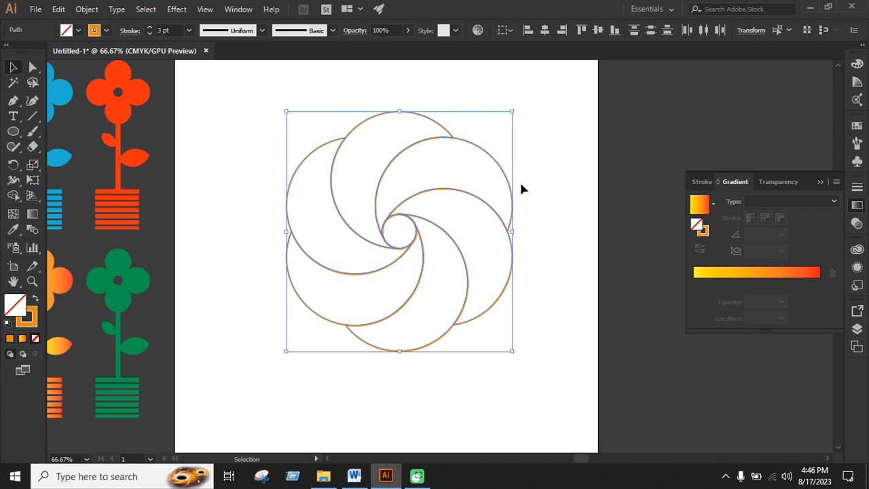
pyautogui.click(856, 128)
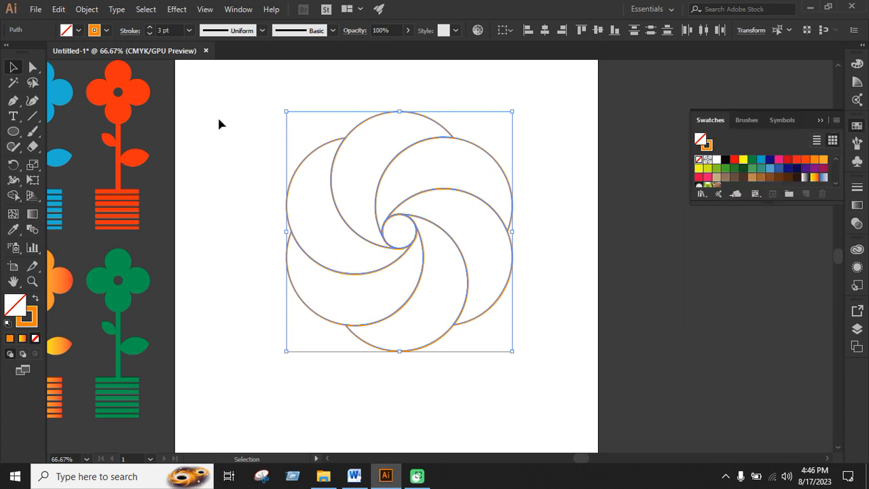
pyautogui.click(13, 196)
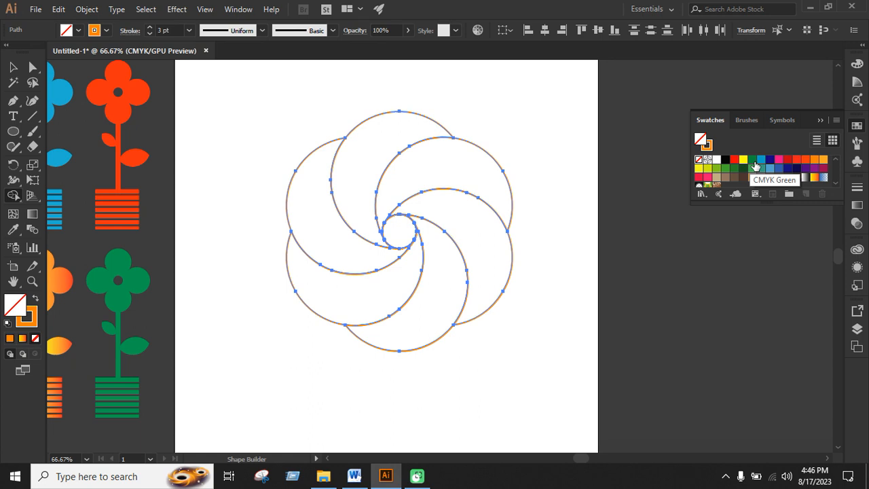
pyautogui.click(734, 159)
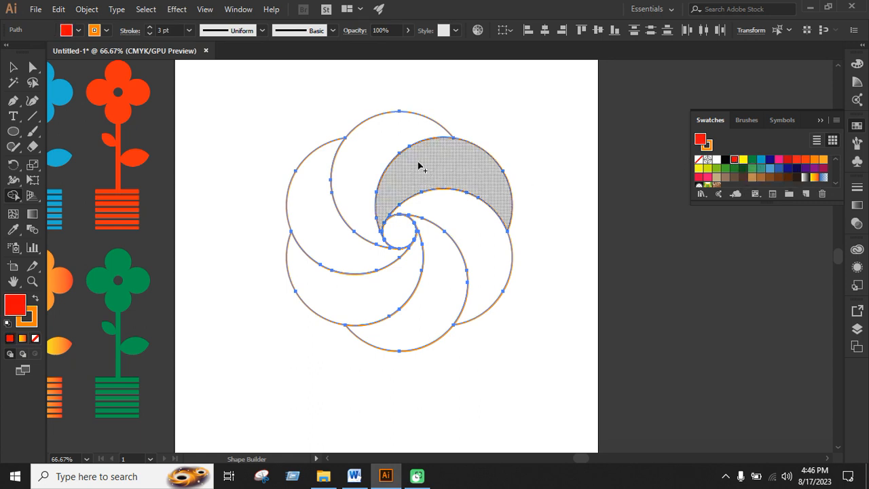
pyautogui.click(379, 154)
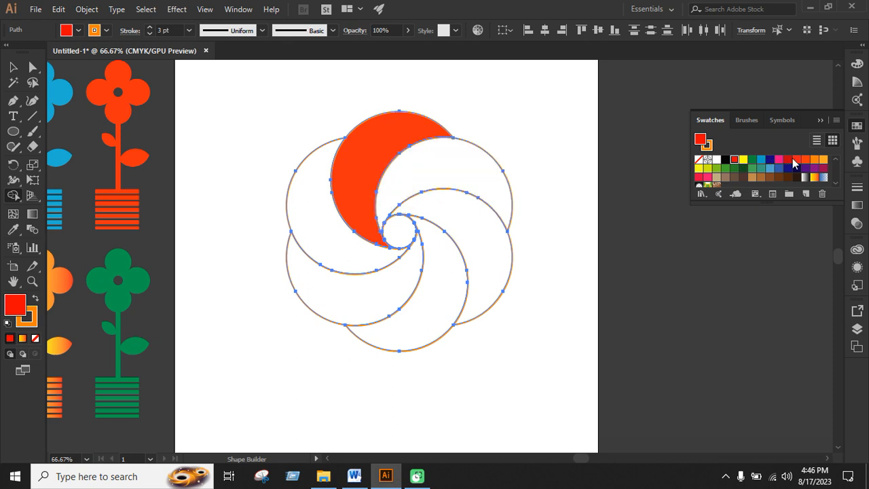
pyautogui.click(787, 160)
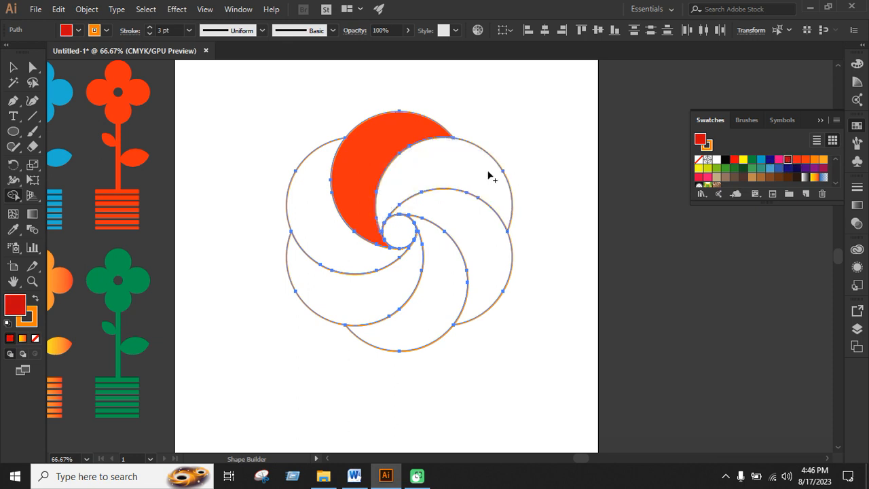
pyautogui.click(507, 189)
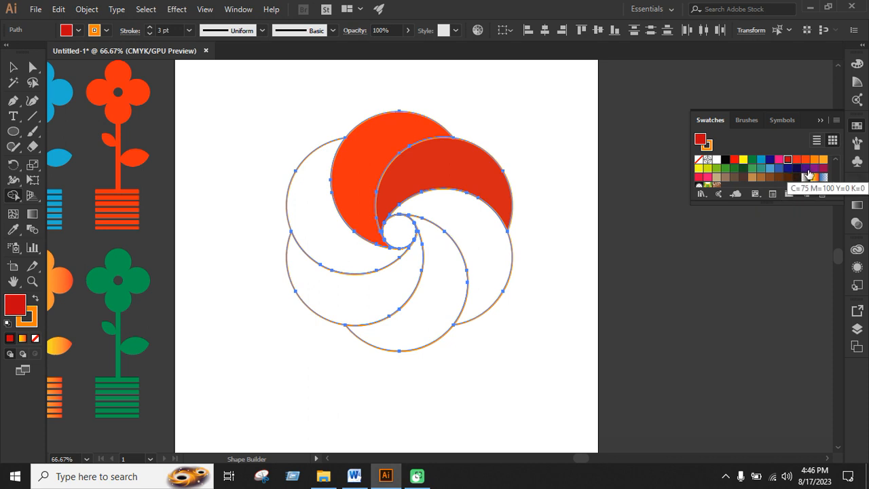
# Fill the lower-right petal with medium green and the bottom petal with cyan blue using Shape Builder.
pyautogui.click(752, 168)
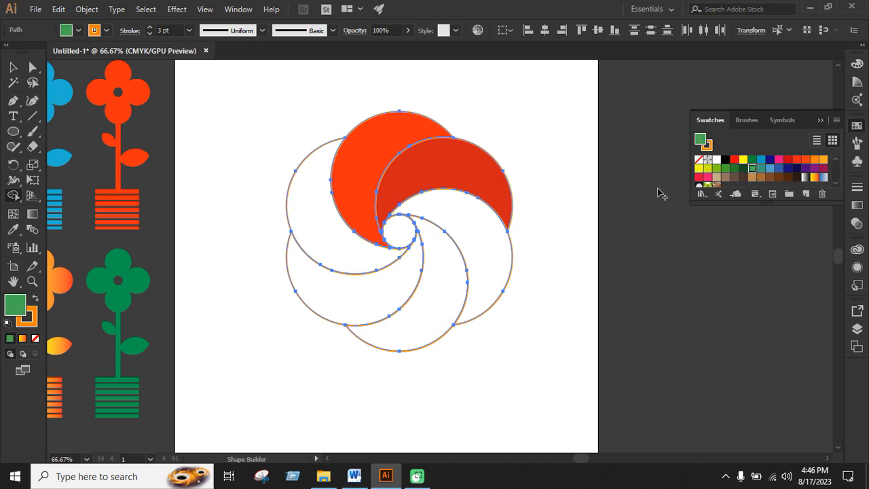
pyautogui.click(478, 262)
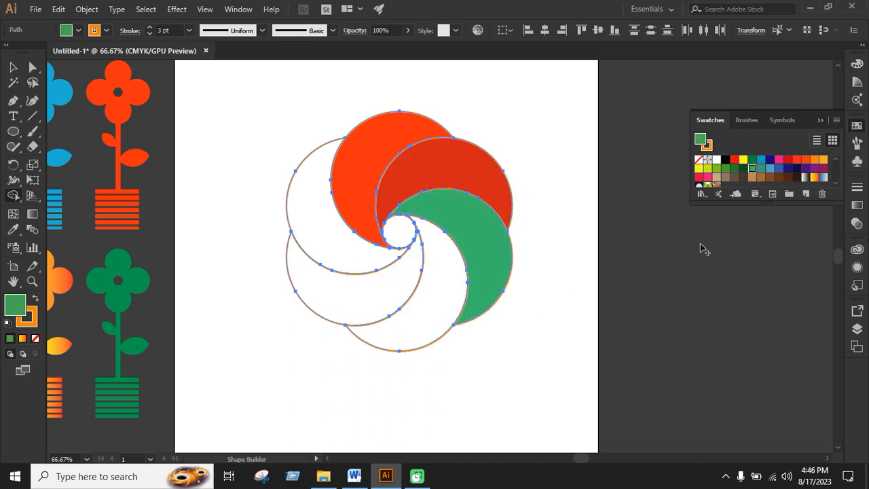
pyautogui.click(761, 159)
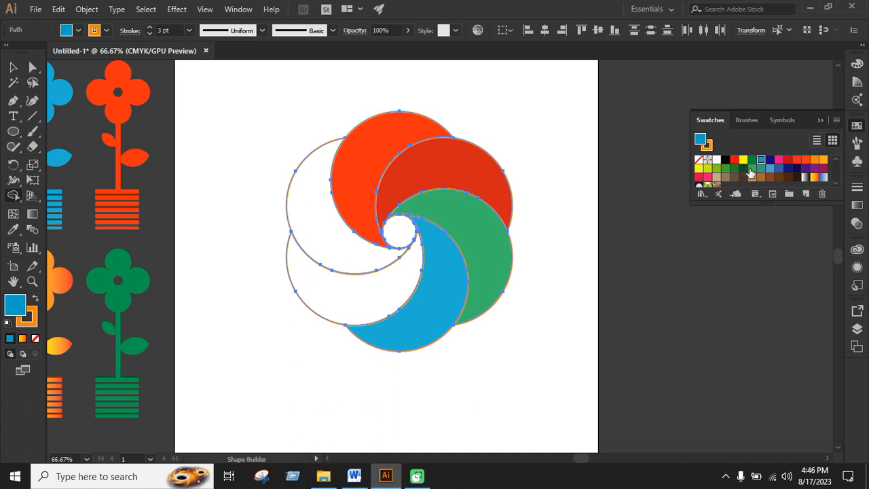
# Fill the lower-left petal with yellow-green C=20 M=0 Y=100 K=0 and the upper-left petal with dark navy using Shape Builder.
pyautogui.click(751, 169)
pyautogui.click(397, 286)
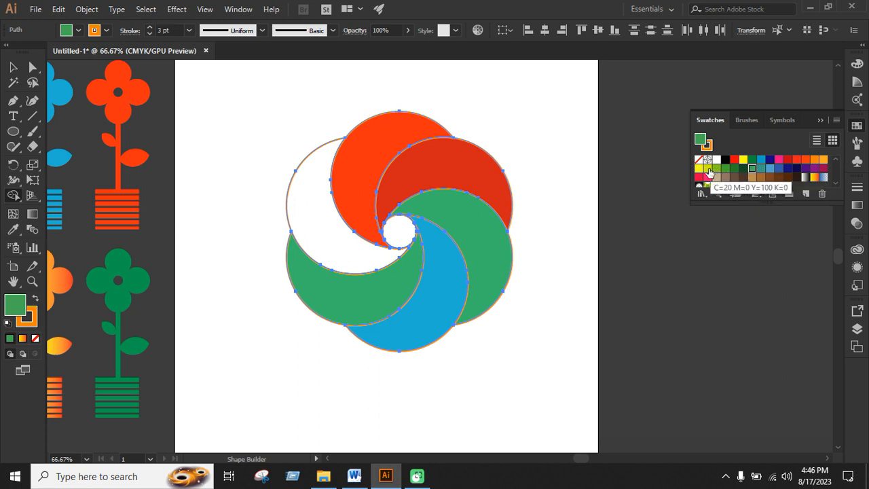
pyautogui.click(708, 170)
pyautogui.click(400, 290)
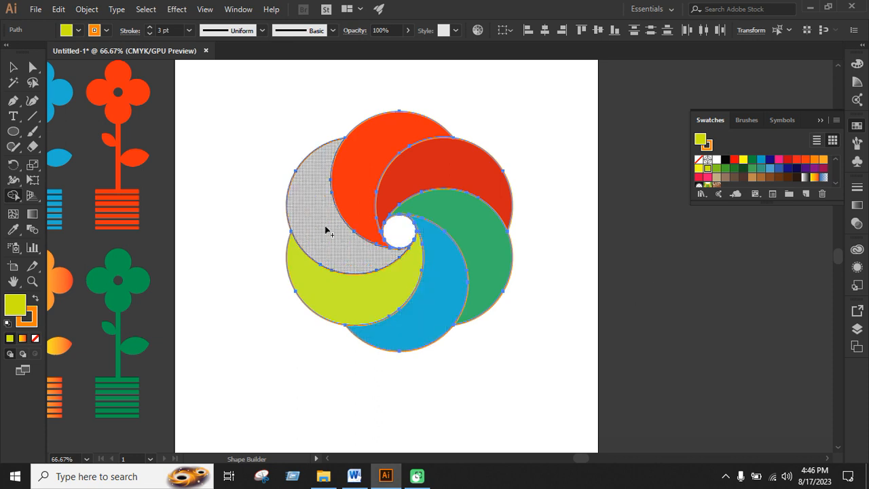
pyautogui.click(796, 169)
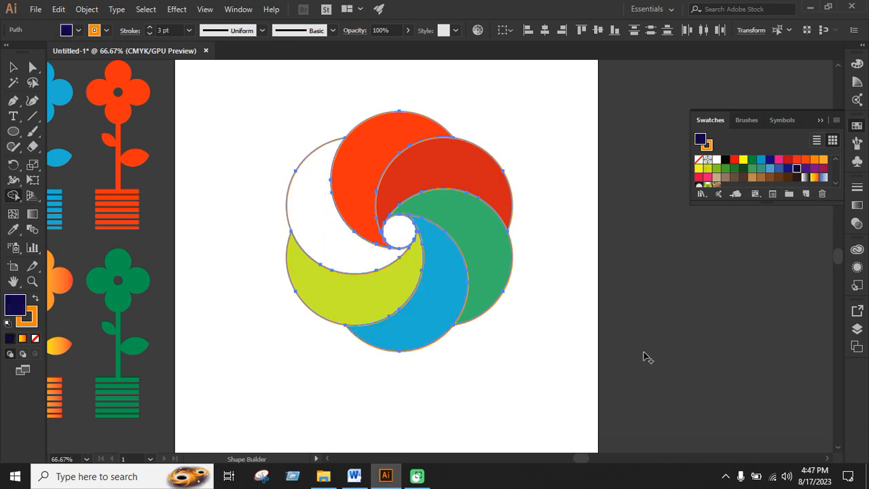
pyautogui.click(365, 257)
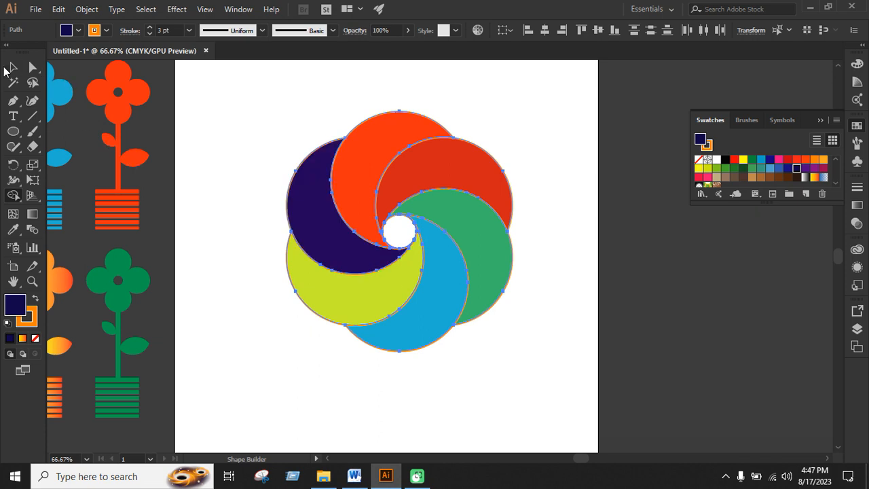
# Select the entire spiral flower, set its stroke to None, and deselect it.
pyautogui.click(12, 67)
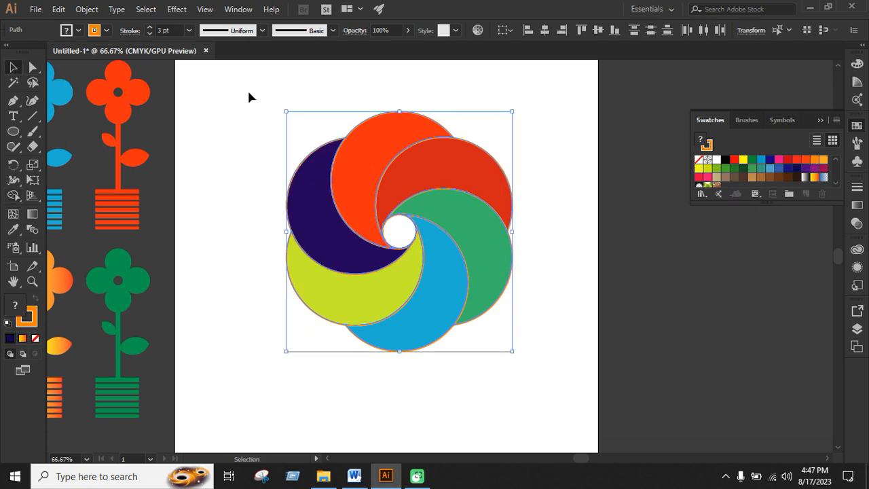
pyautogui.moveTo(268, 90); pyautogui.dragTo(532, 343)
pyautogui.click(106, 30)
pyautogui.click(9, 52)
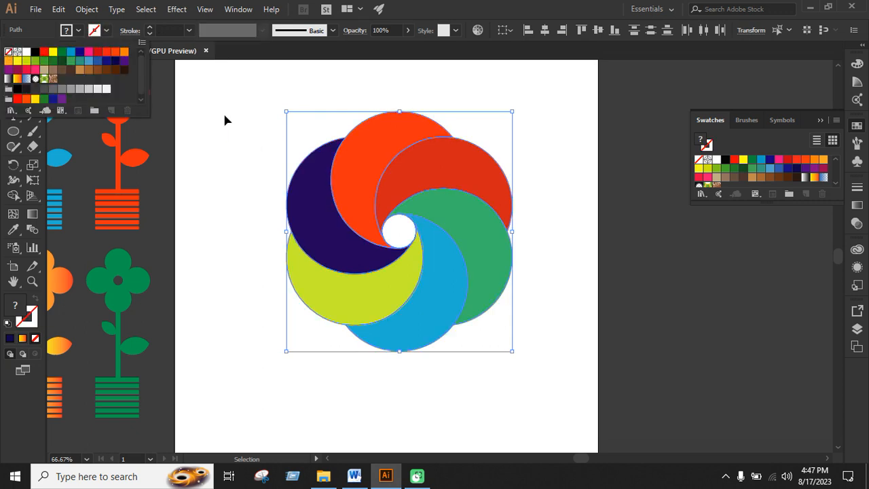
pyautogui.click(226, 120)
pyautogui.click(237, 126)
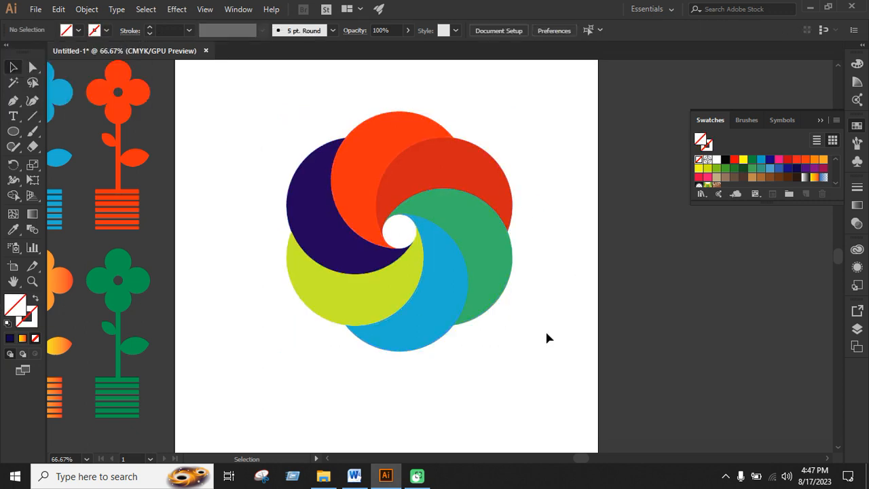
# Select all the coloured petals with the centre circle and group them.
pyautogui.moveTo(375, 201); pyautogui.dragTo(536, 387)
pyautogui.press('a')
pyautogui.hotkey('ctrl', 'g')
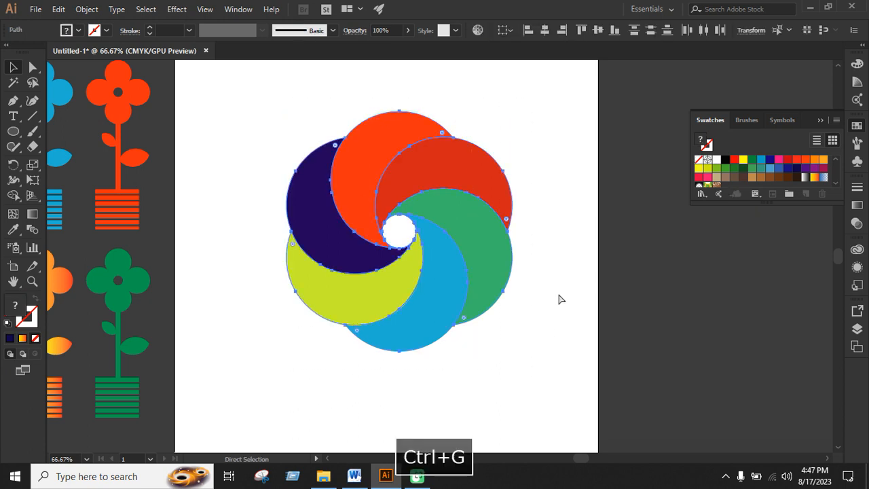
# Scale the spiral flower group down slightly and place it off the artboard, below the potted flowers.
pyautogui.press('v')
pyautogui.scroll(-2, 469, 237)
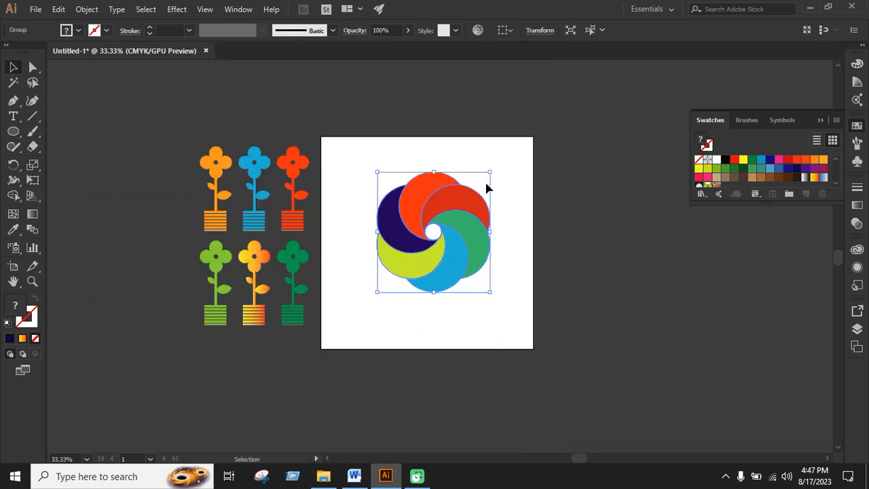
pyautogui.moveTo(490, 171)
pyautogui.mouseDown()
pyautogui.moveTo(473, 213)
pyautogui.moveTo(466, 204)
pyautogui.moveTo(479, 184)
pyautogui.mouseUp()
pyautogui.moveTo(473, 231); pyautogui.dragTo(287, 383)
pyautogui.click(488, 289)
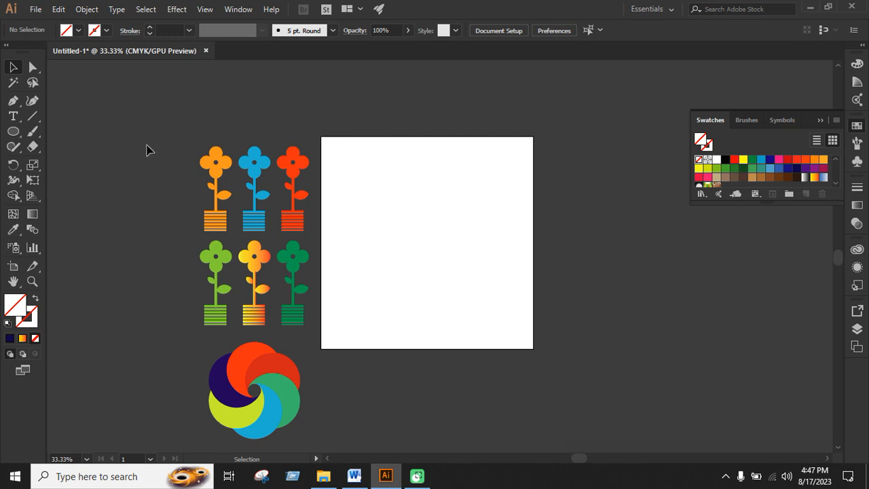
# Select the potted flowers and the spiral flower, move them up together beside the artboard, and deselect them.
pyautogui.moveTo(154, 141); pyautogui.dragTo(279, 322)
pyautogui.click(377, 232)
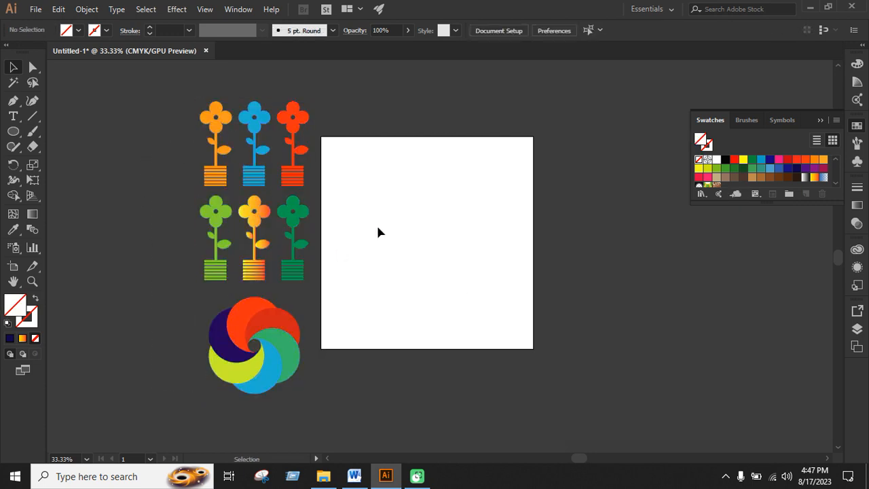